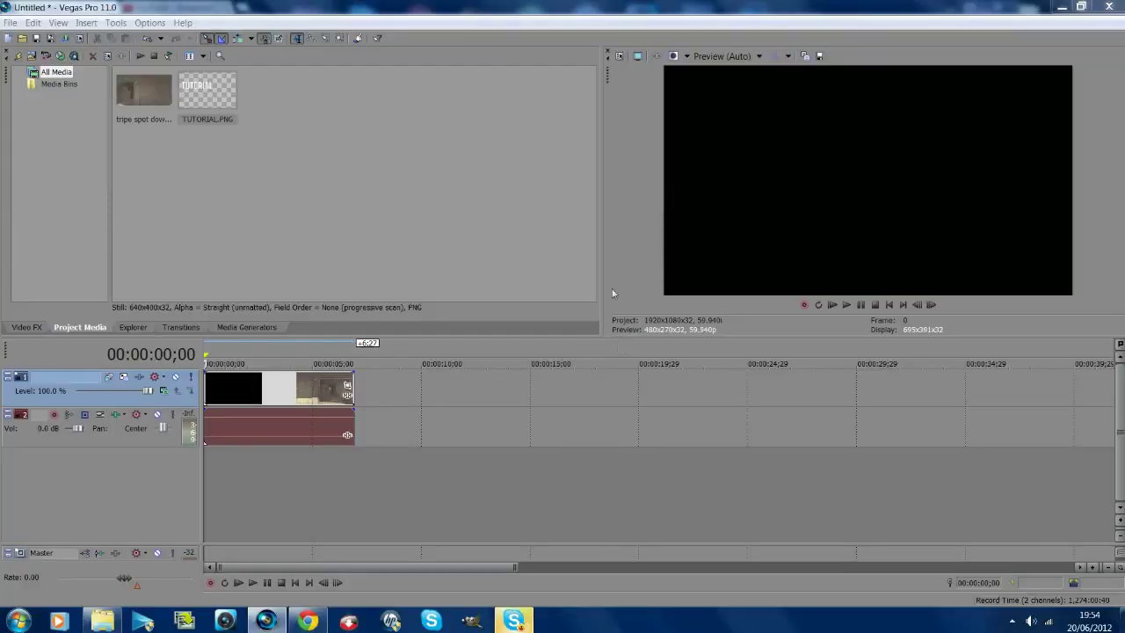
Preview early frames of the gameplay clip, leaving the track compositing mode unchanged.
{"action": "left_click", "coordinate": [215, 398]}
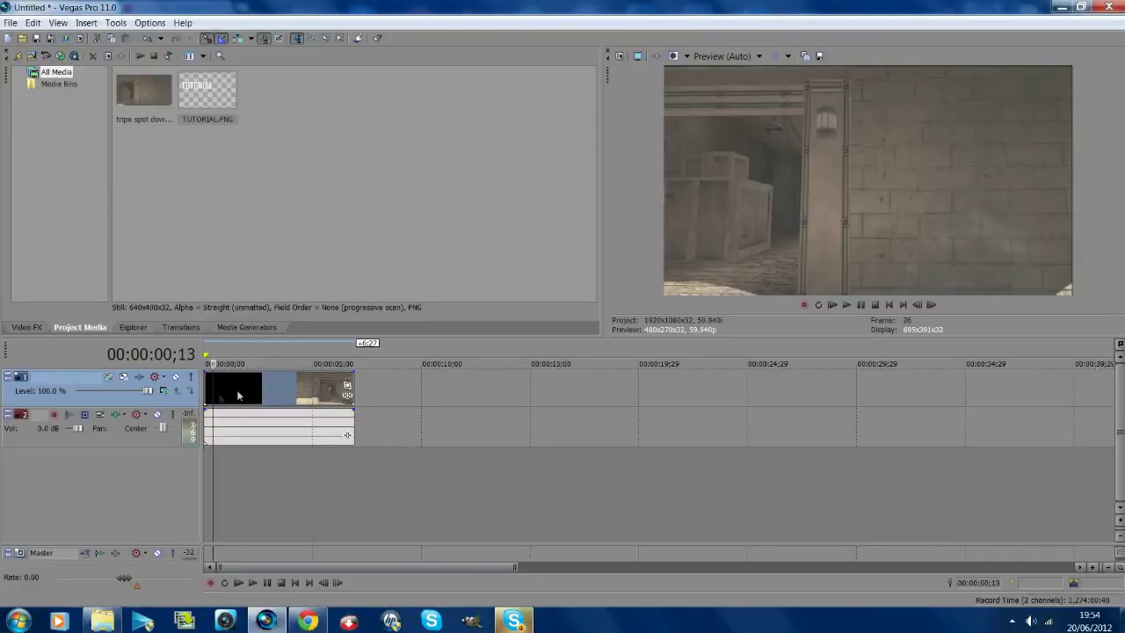
{"action": "left_click", "coordinate": [886, 305]}
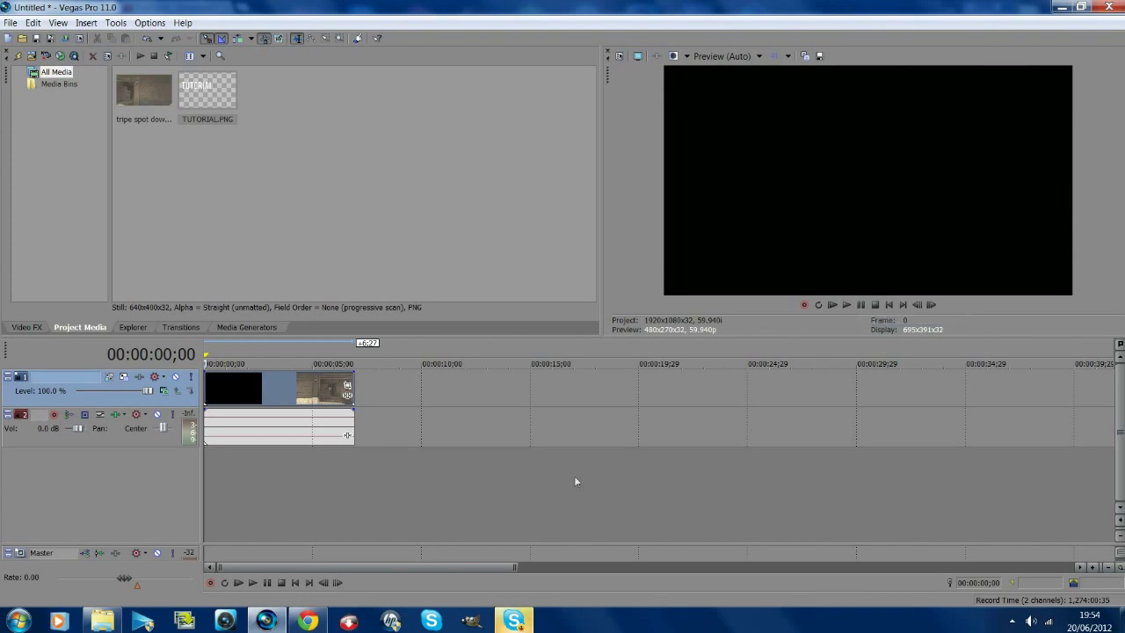
{"action": "left_click", "coordinate": [219, 388]}
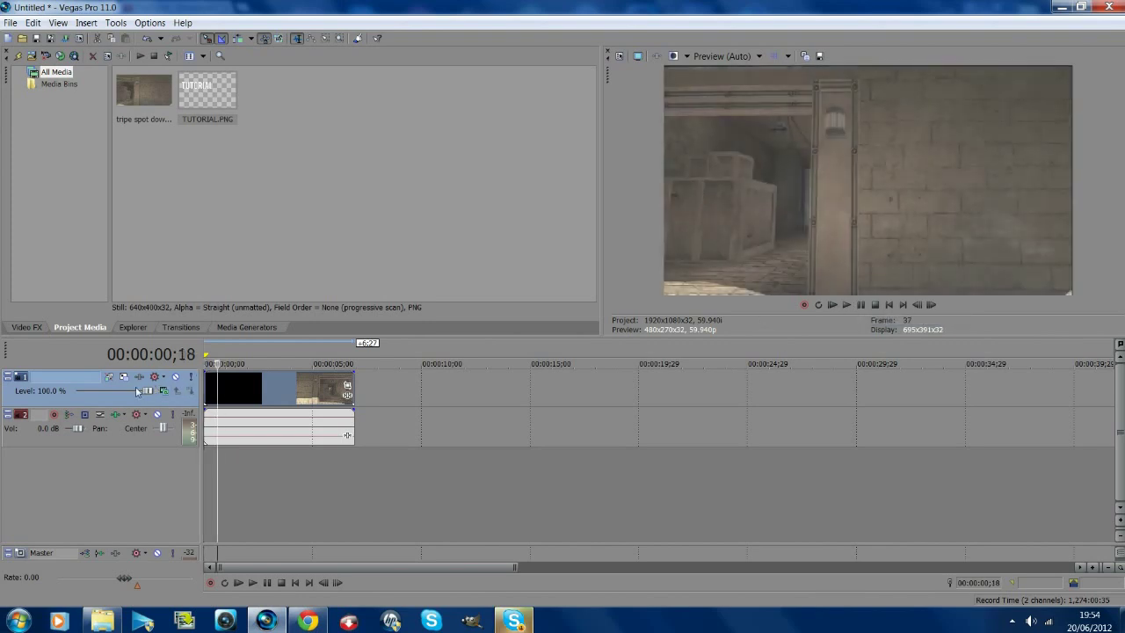
{"action": "left_click", "coordinate": [164, 392]}
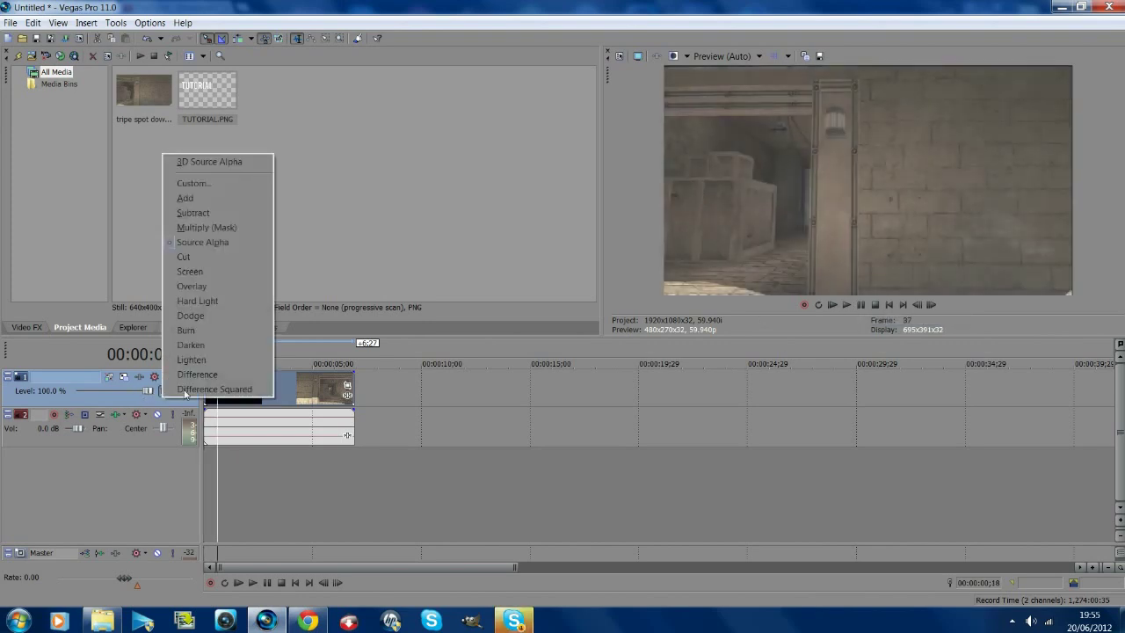
{"action": "left_click", "coordinate": [185, 390]}
Check the gameplay footage at several points and play it back from the start.
{"action": "key", "text": "End"}
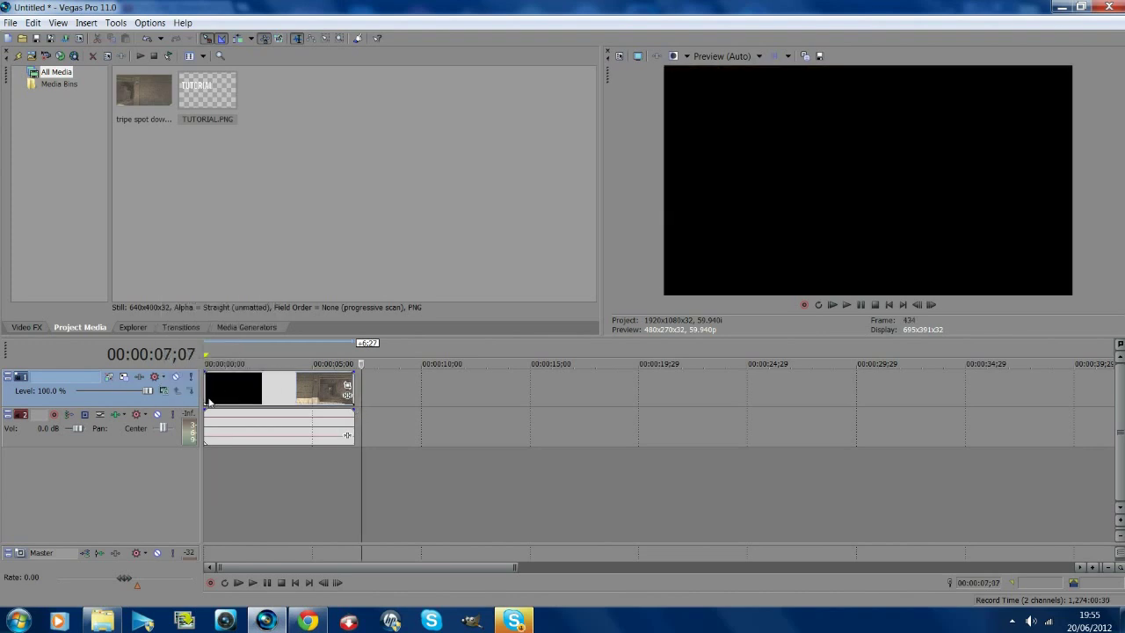
{"action": "left_click", "coordinate": [209, 402]}
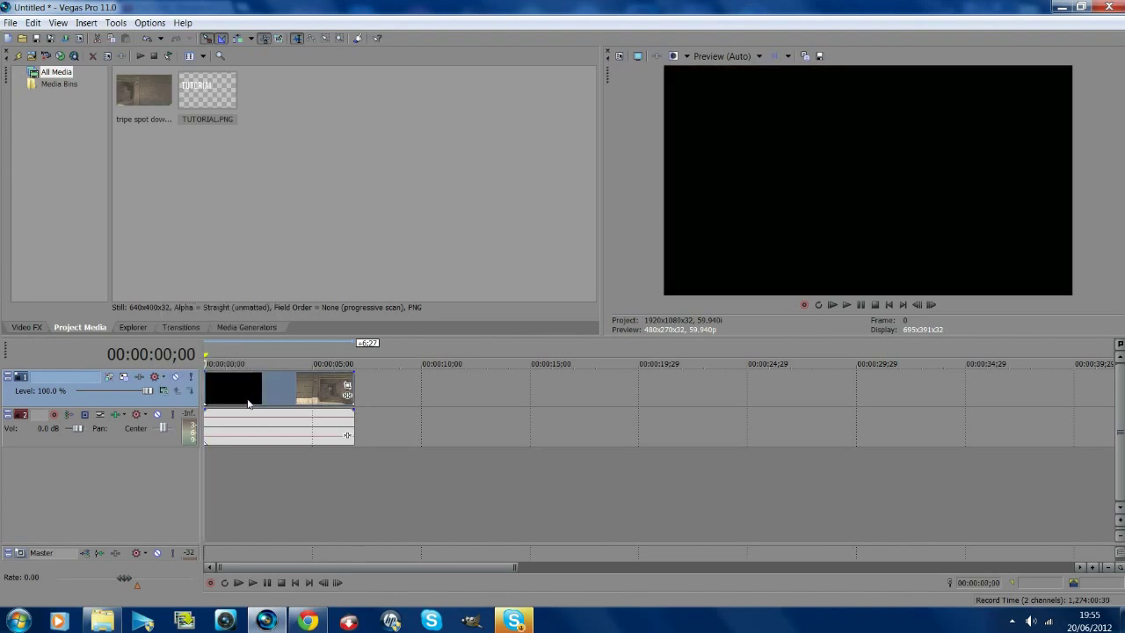
{"action": "left_click", "coordinate": [249, 404]}
{"action": "left_click", "coordinate": [267, 400]}
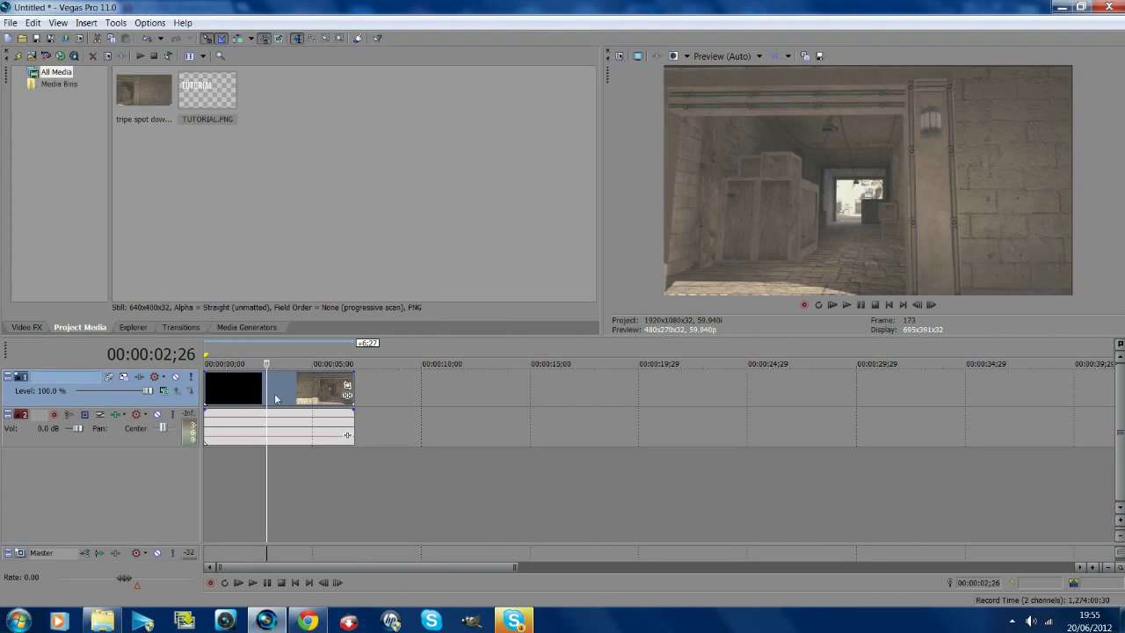
{"action": "left_click", "coordinate": [204, 383]}
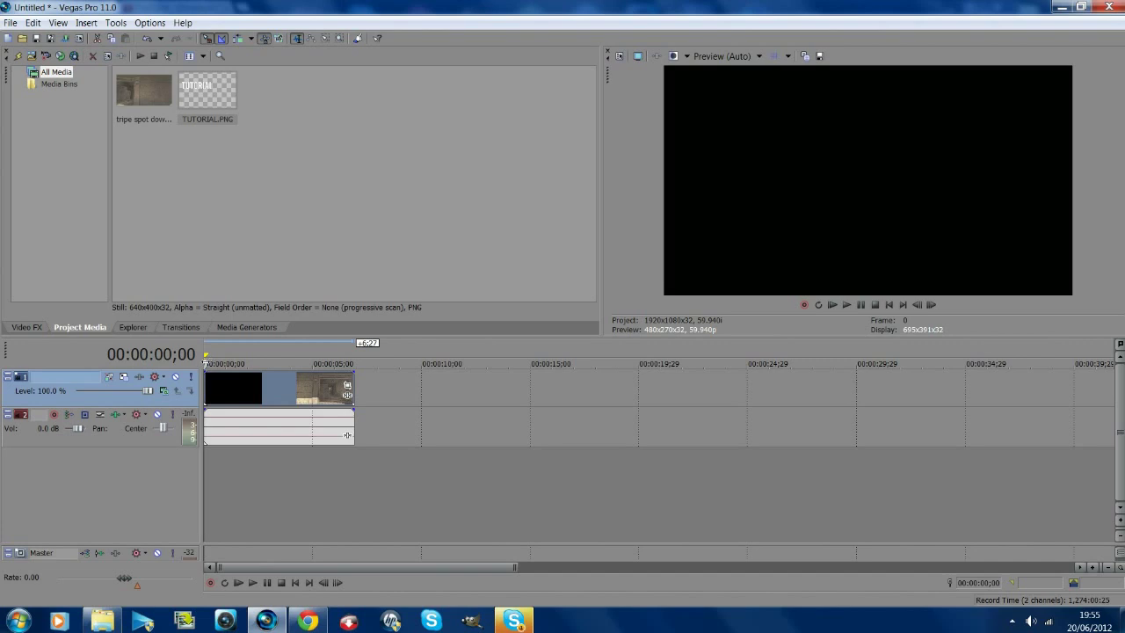
{"action": "key", "text": "space"}
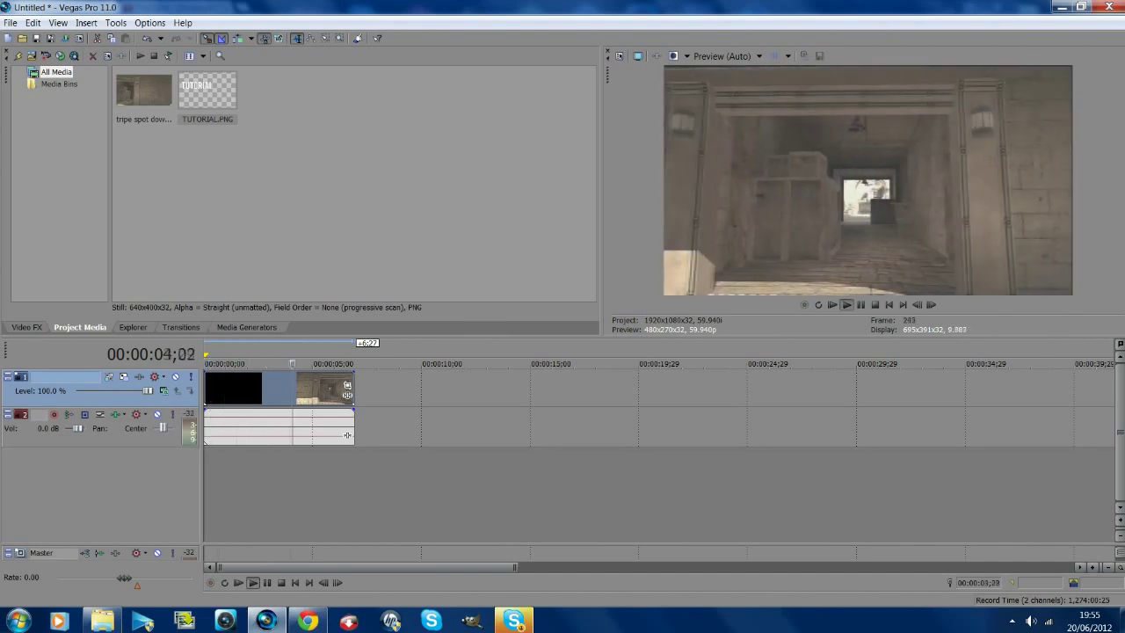
{"action": "left_click", "coordinate": [875, 305]}
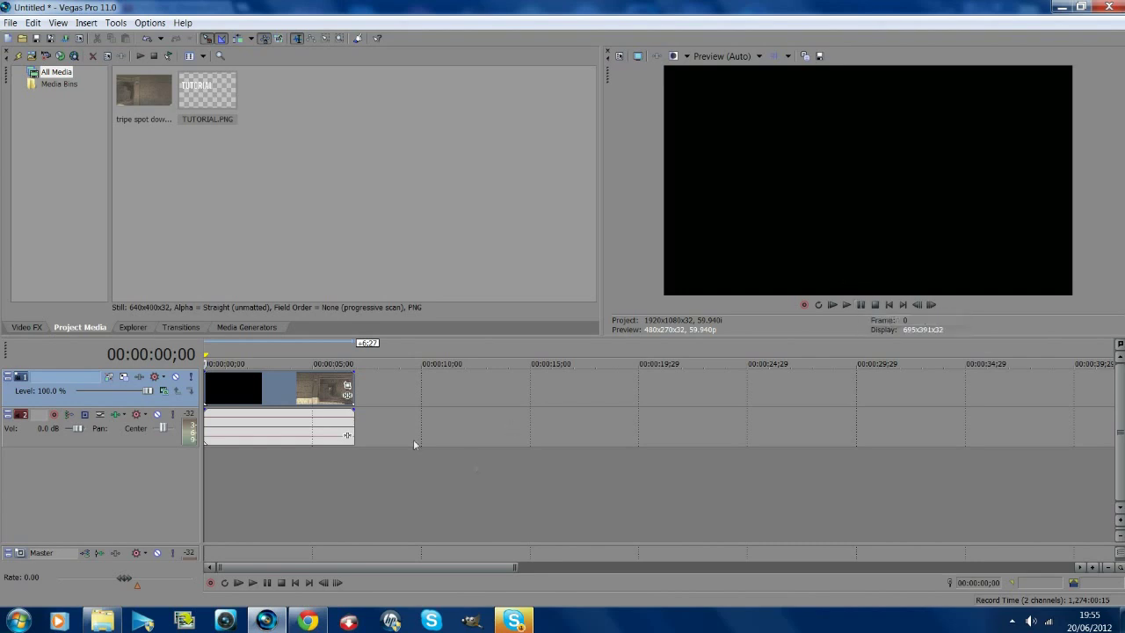
Delete the gameplay clip's audio event.
{"action": "left_click", "coordinate": [224, 431]}
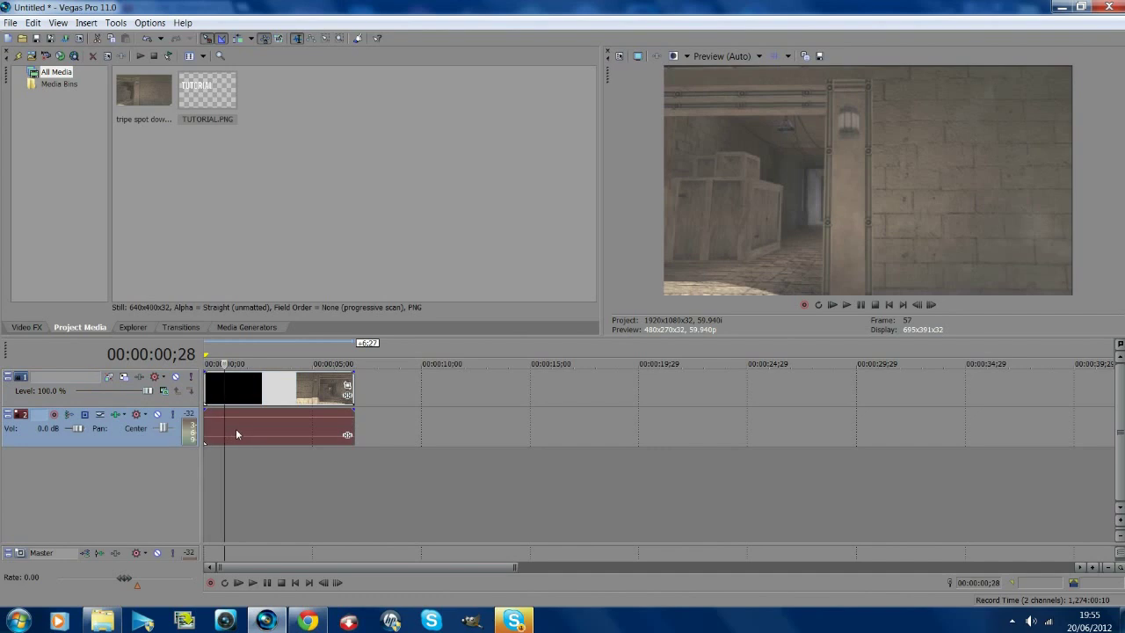
{"action": "left_click", "coordinate": [259, 430]}
{"action": "key", "text": "Delete"}
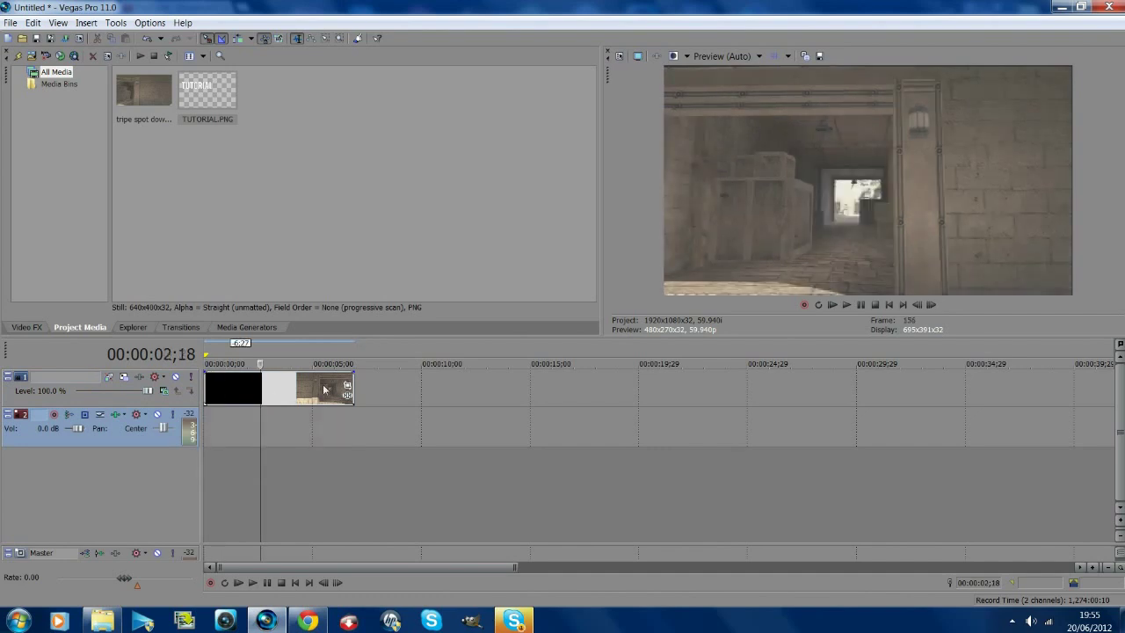
Insert a new top video track and drop TUTORIAL.PNG onto it over the footage.
{"action": "right_click", "coordinate": [405, 393]}
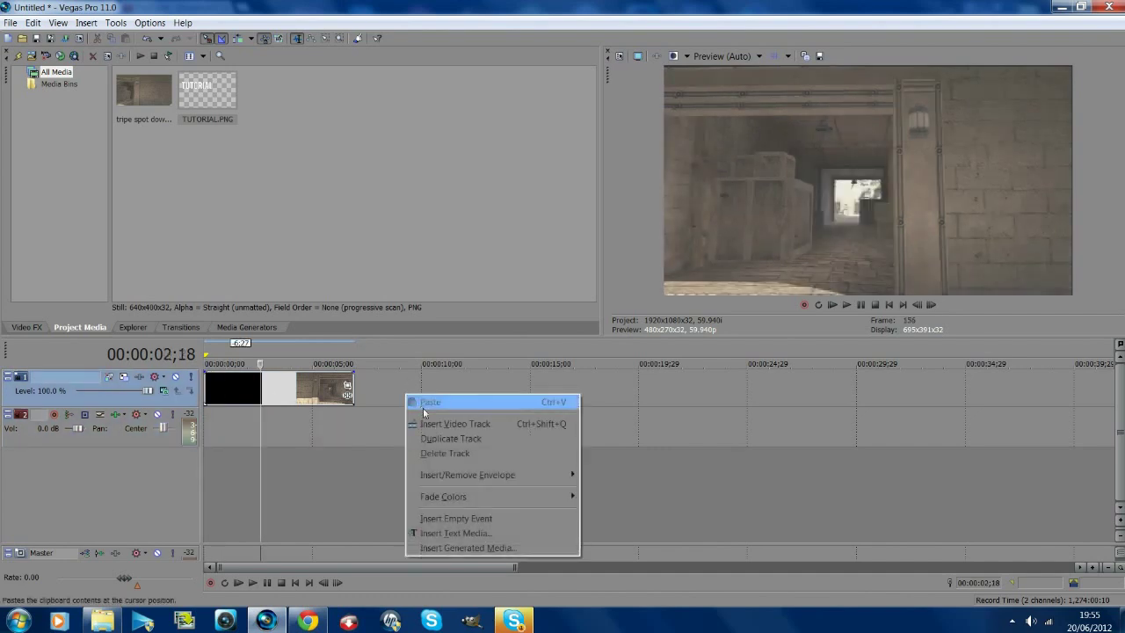
{"action": "left_click", "coordinate": [430, 424]}
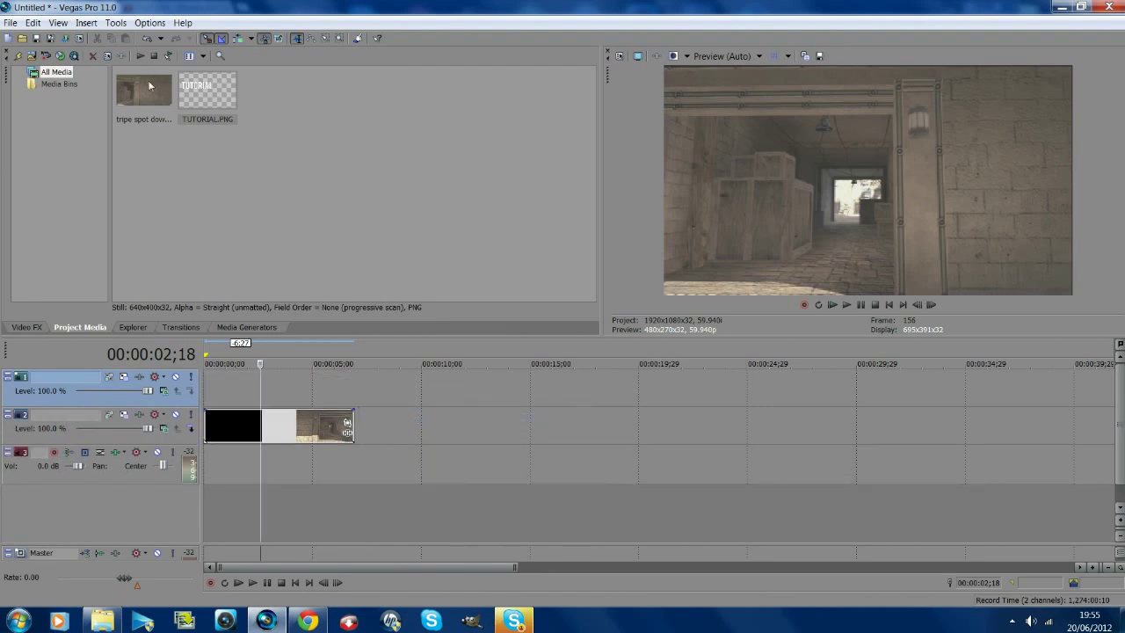
{"action": "left_click_drag", "start_coordinate": [207, 90], "coordinate": [359, 398]}
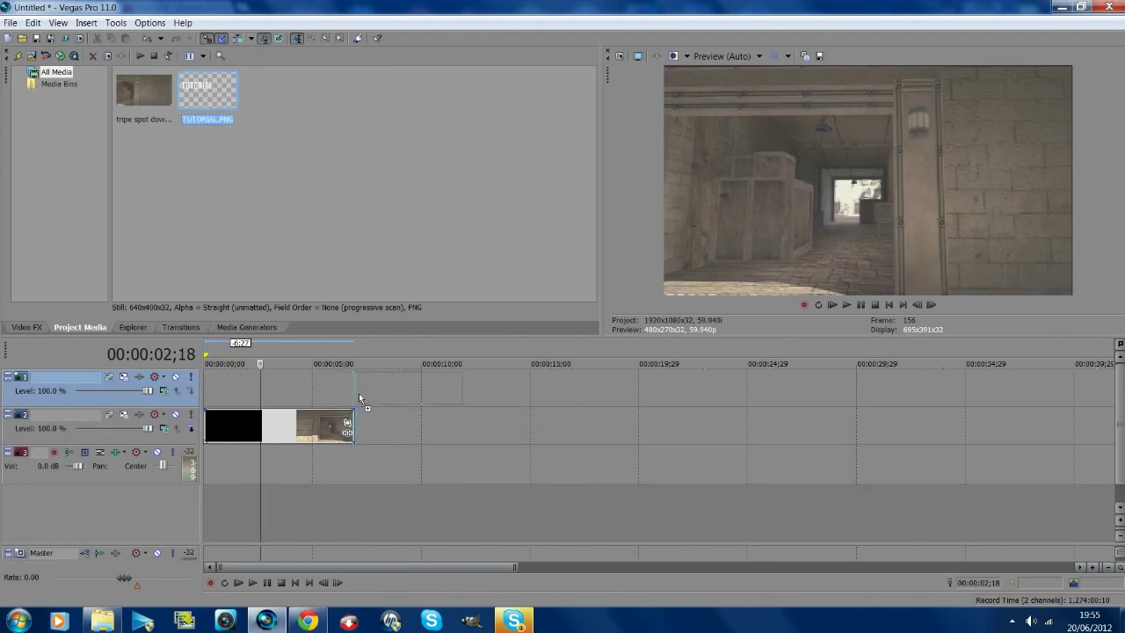
{"action": "left_click_drag", "start_coordinate": [282, 380], "coordinate": [236, 387]}
{"action": "left_click", "coordinate": [234, 386]}
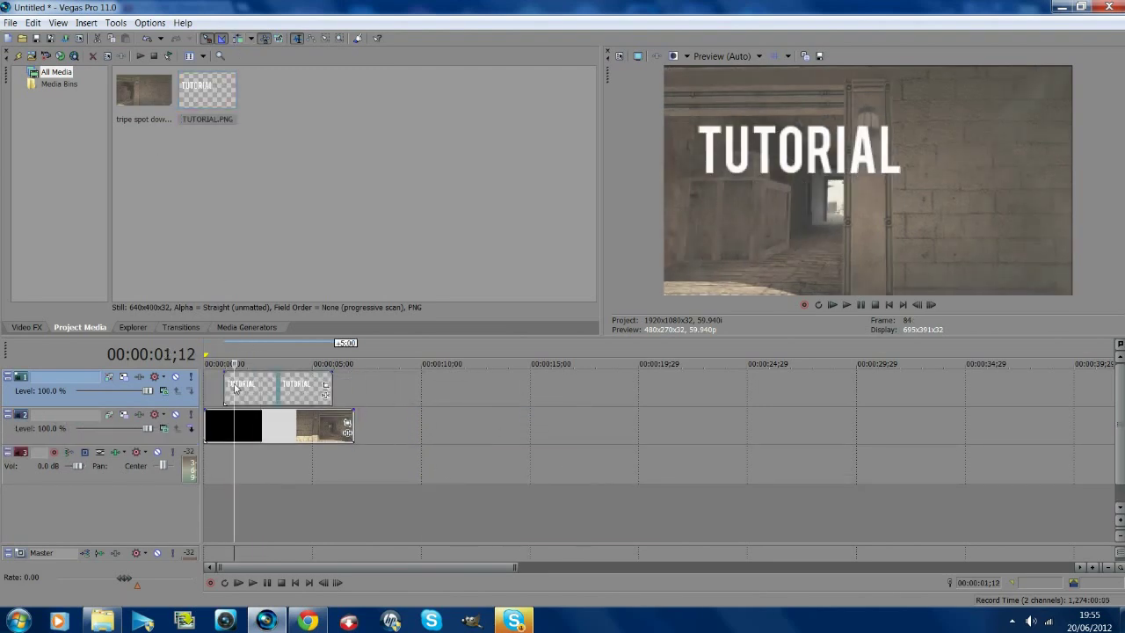
{"action": "right_click", "coordinate": [266, 391]}
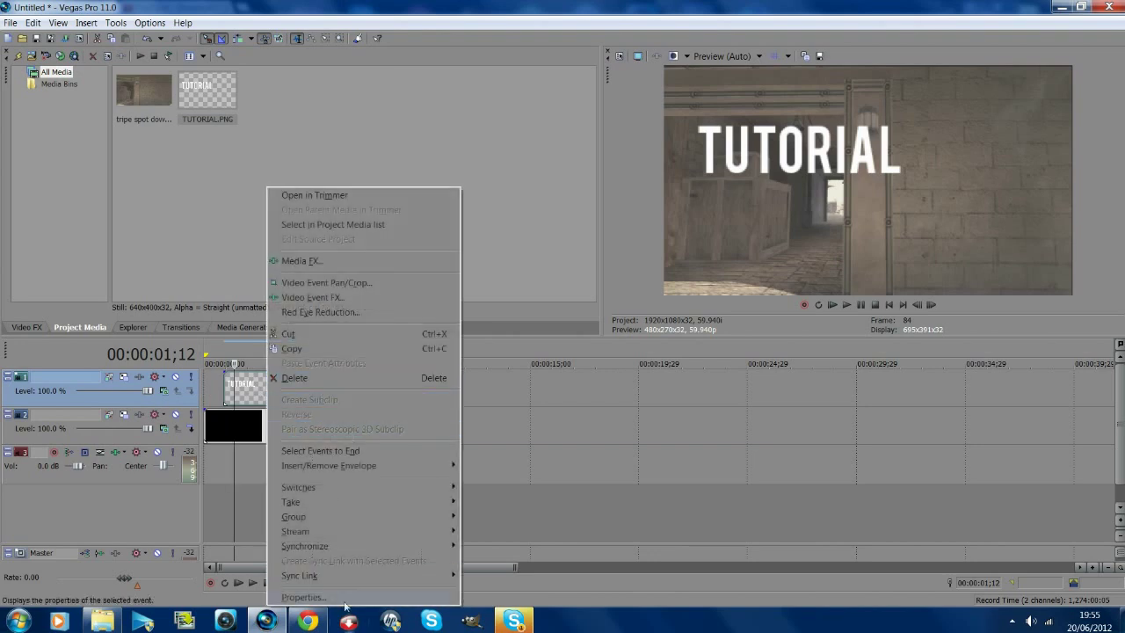
Turn on Disable resample in the TUTORIAL event's properties.
{"action": "left_click", "coordinate": [331, 598]}
{"action": "left_click", "coordinate": [459, 256]}
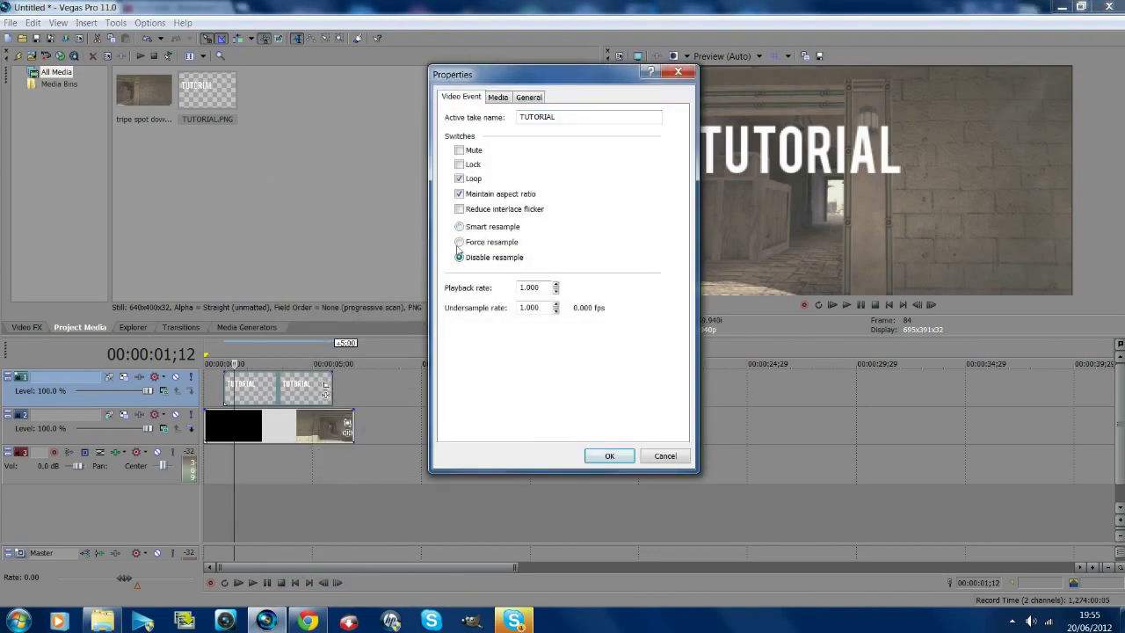
{"action": "left_click", "coordinate": [610, 456]}
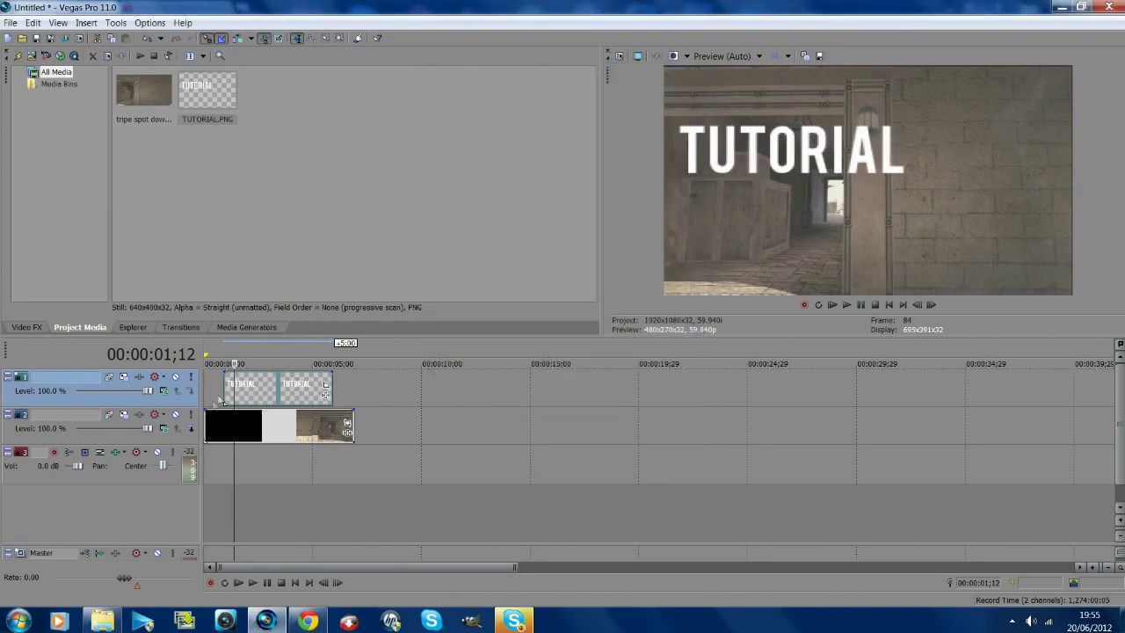
Move the TUTORIAL event to 0 and stretch it to the gameplay clip's end.
{"action": "left_click", "coordinate": [224, 388]}
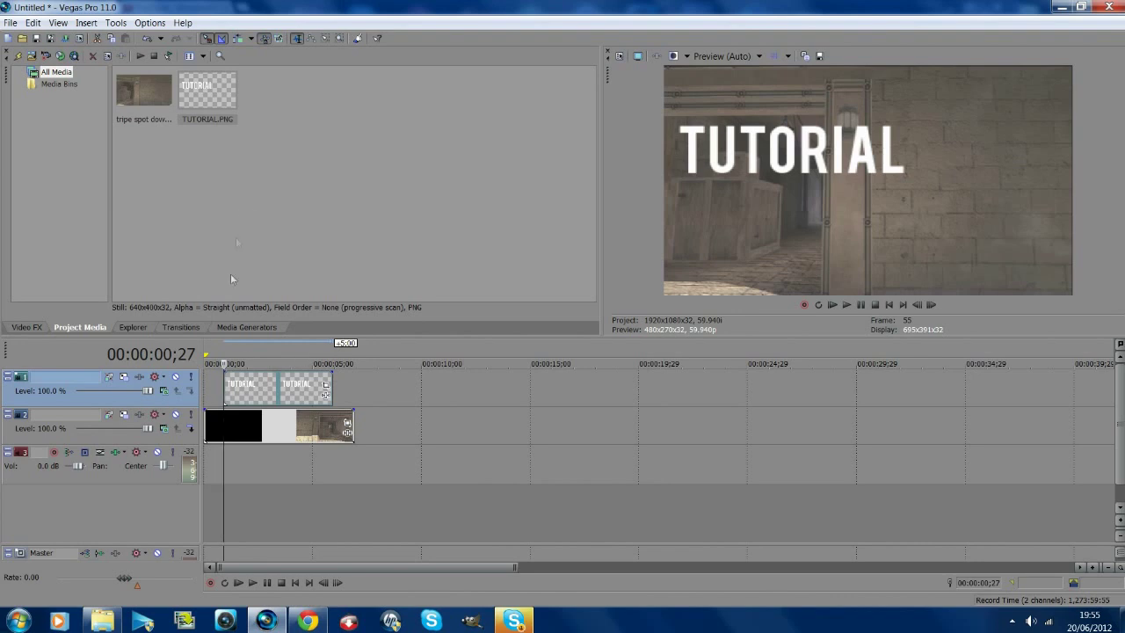
{"action": "left_click_drag", "start_coordinate": [237, 393], "coordinate": [218, 393]}
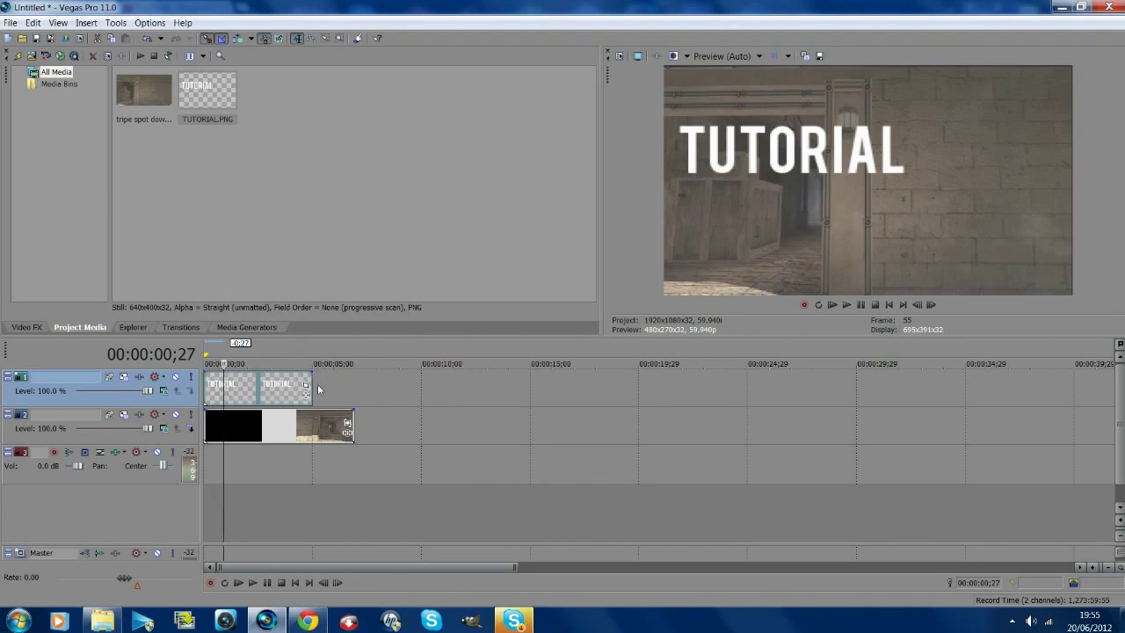
{"action": "left_click_drag", "start_coordinate": [318, 389], "coordinate": [355, 390]}
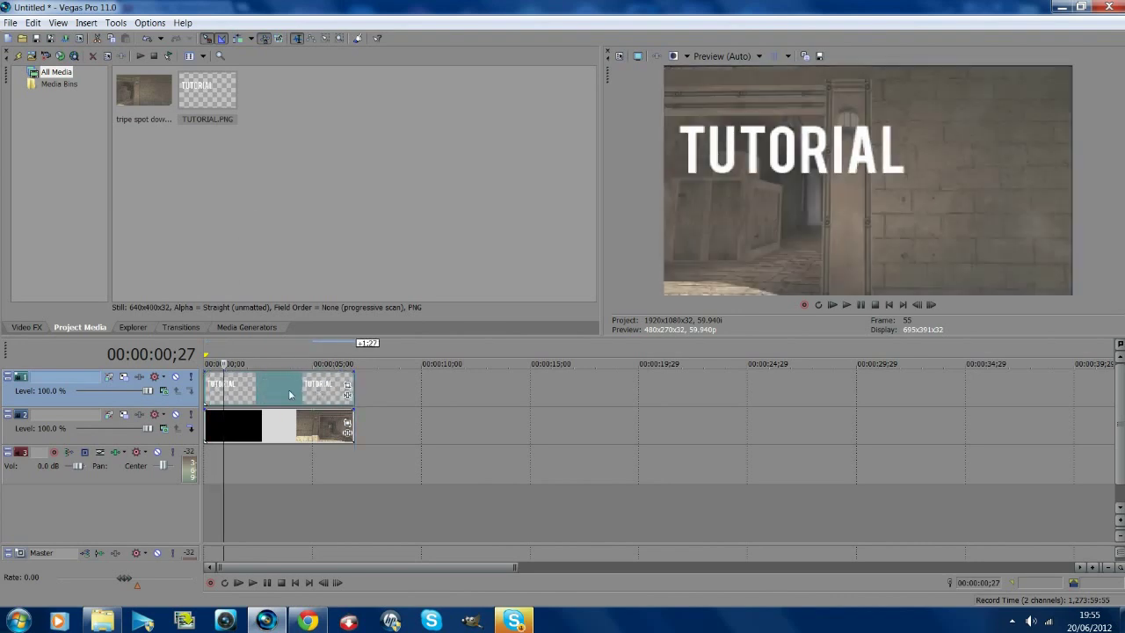
{"action": "left_click", "coordinate": [209, 389]}
{"action": "right_click", "coordinate": [251, 390]}
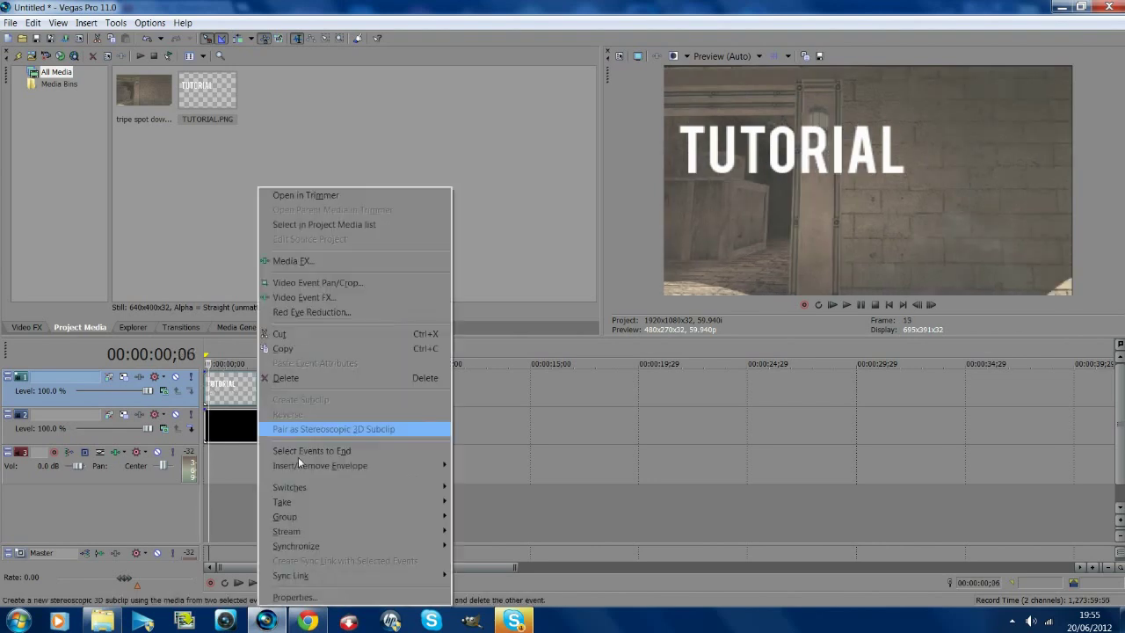
{"action": "left_click", "coordinate": [296, 601]}
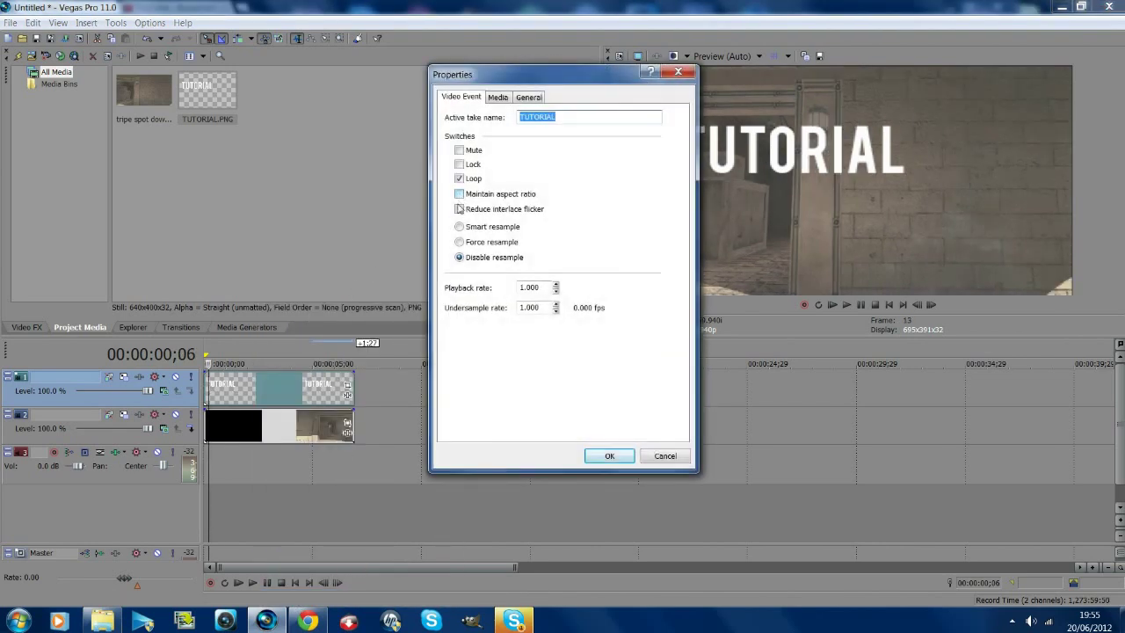
{"action": "left_click", "coordinate": [610, 456]}
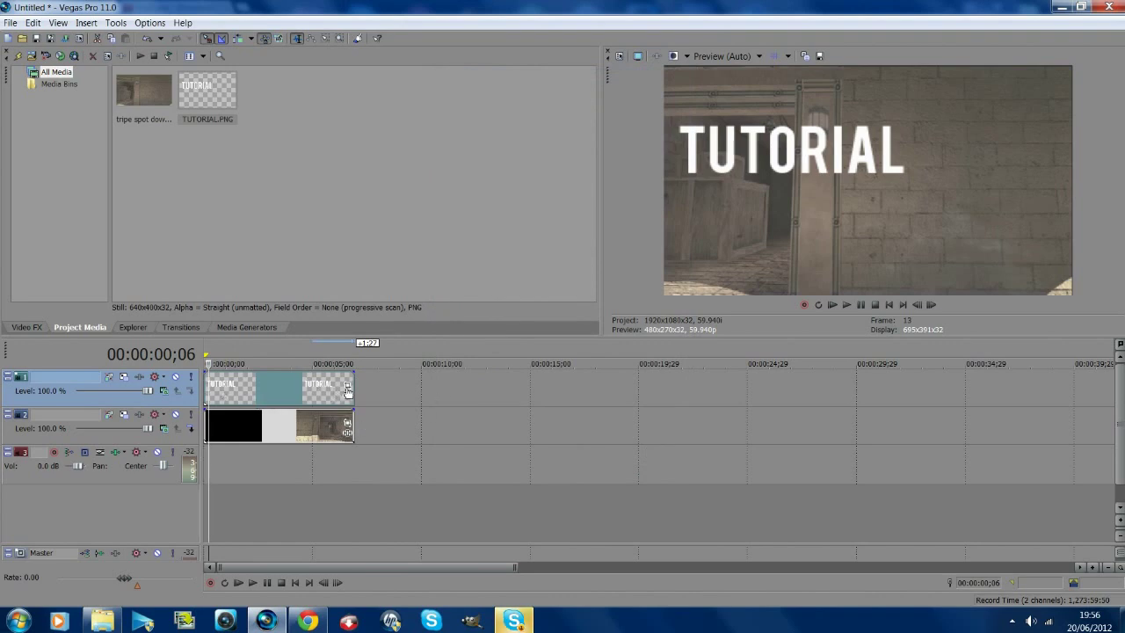
Enlarge the Pan/Crop frame to about 987.4 × 617.1 at frame 0, shrinking the TUTORIAL text.
{"action": "left_click", "coordinate": [347, 387]}
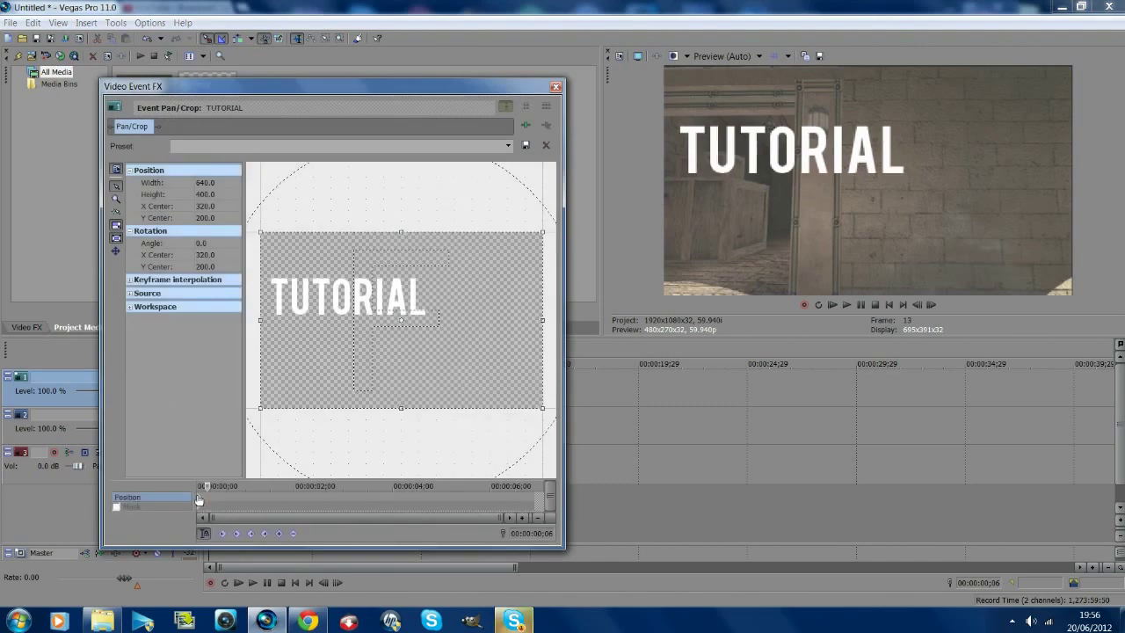
{"action": "left_click", "coordinate": [199, 499]}
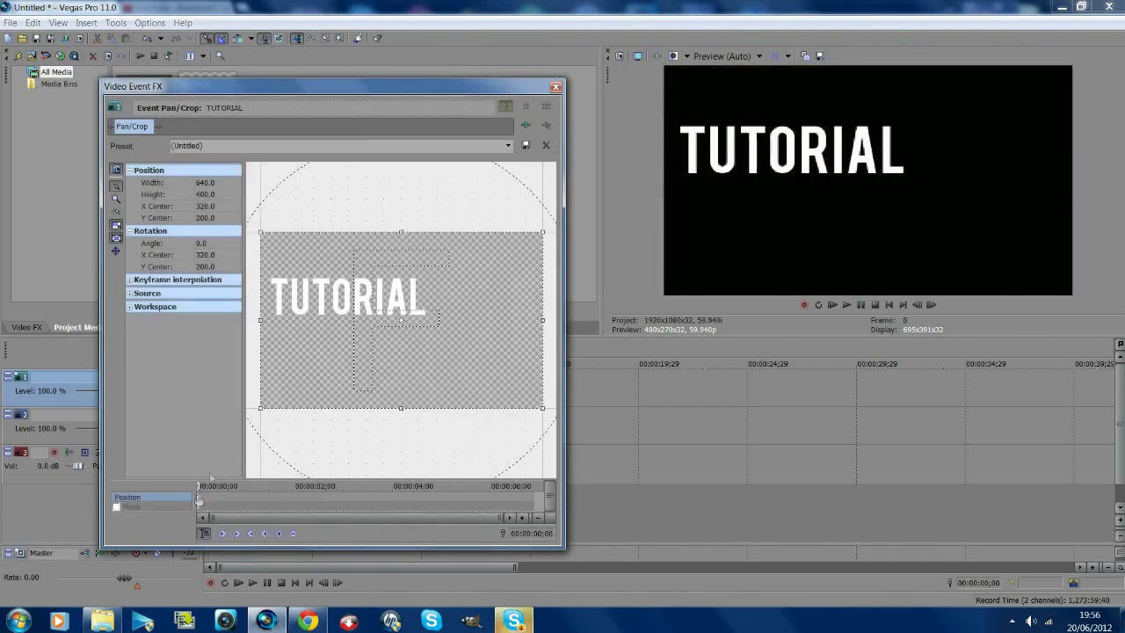
{"action": "left_click", "coordinate": [931, 305]}
{"action": "scroll", "coordinate": [528, 401], "scroll_direction": "down", "scroll_amount": 1}
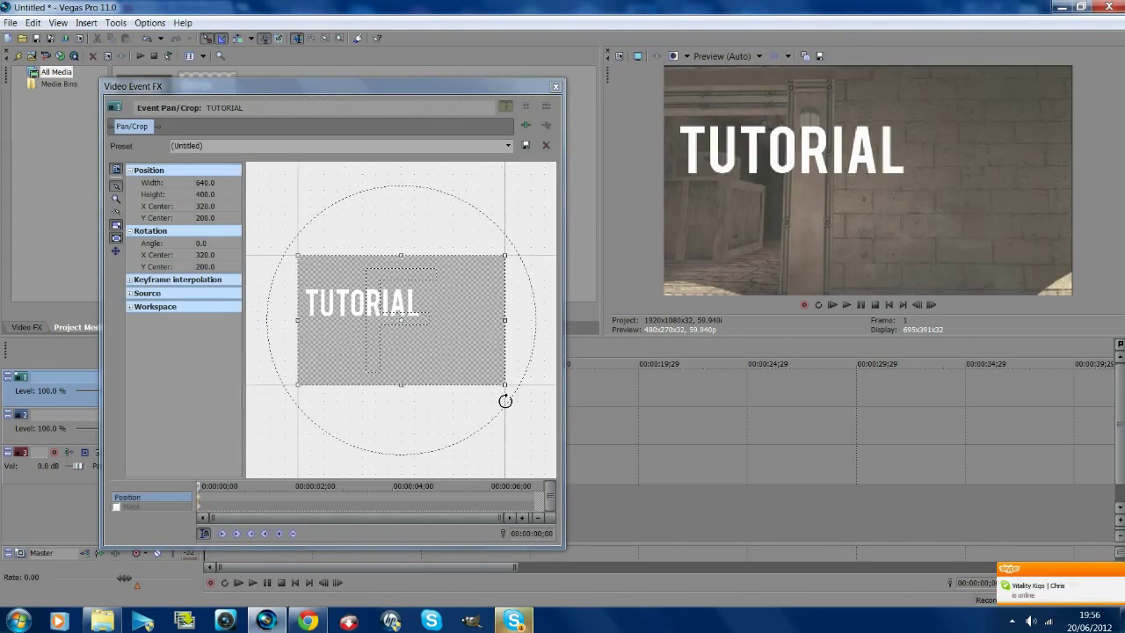
{"action": "left_click_drag", "start_coordinate": [505, 384], "coordinate": [531, 406]}
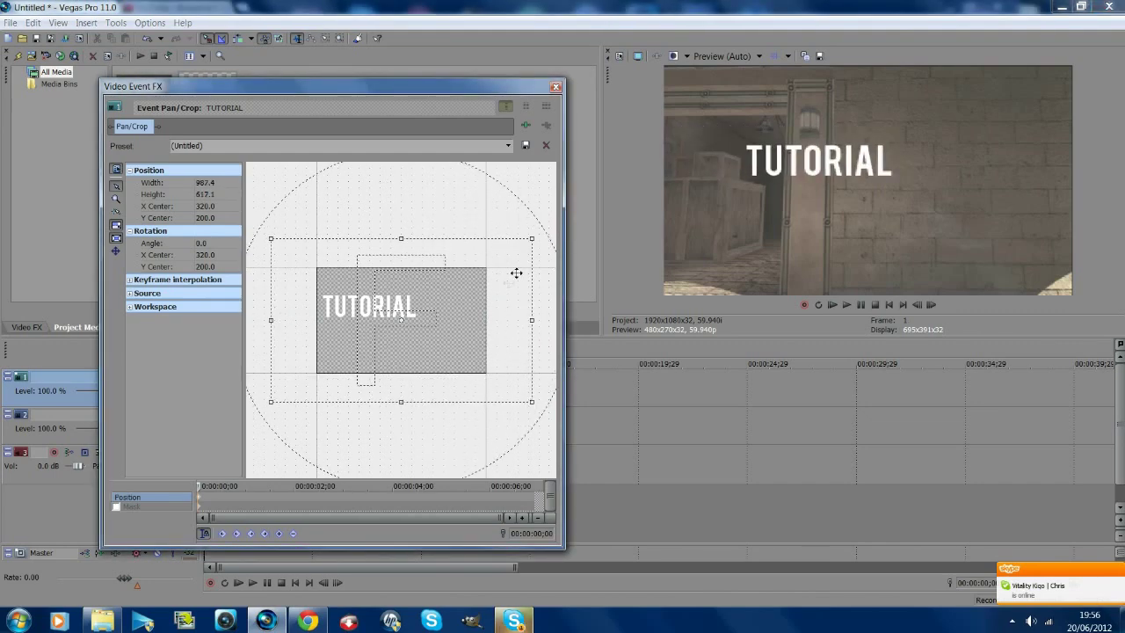
{"action": "scroll", "coordinate": [202, 502], "scroll_direction": "up", "scroll_amount": 5}
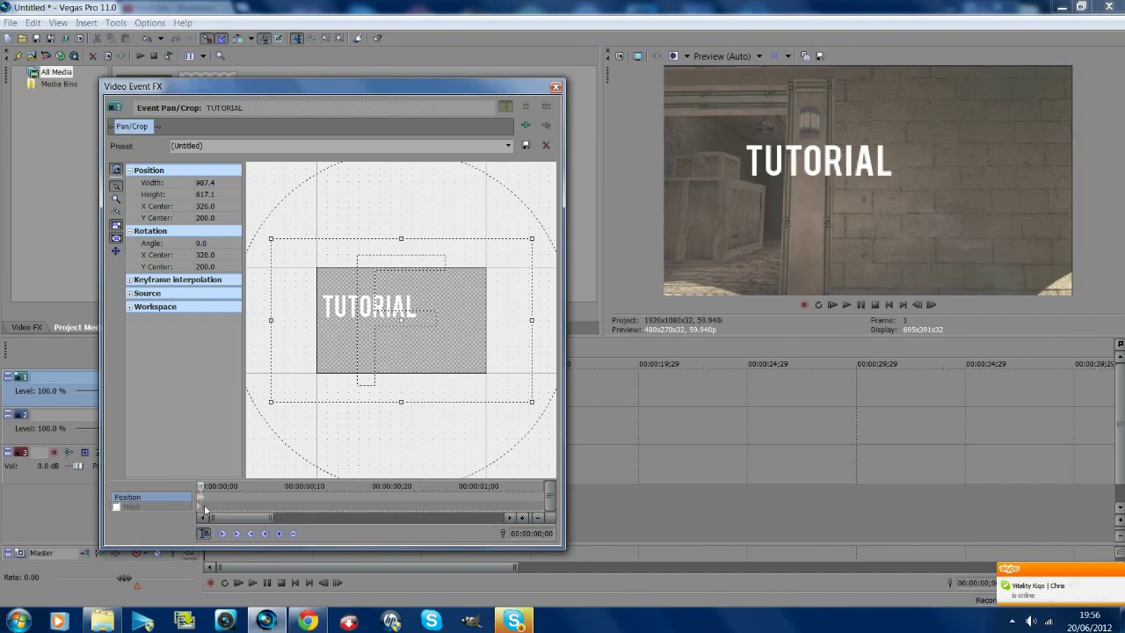
{"action": "left_click", "coordinate": [202, 501]}
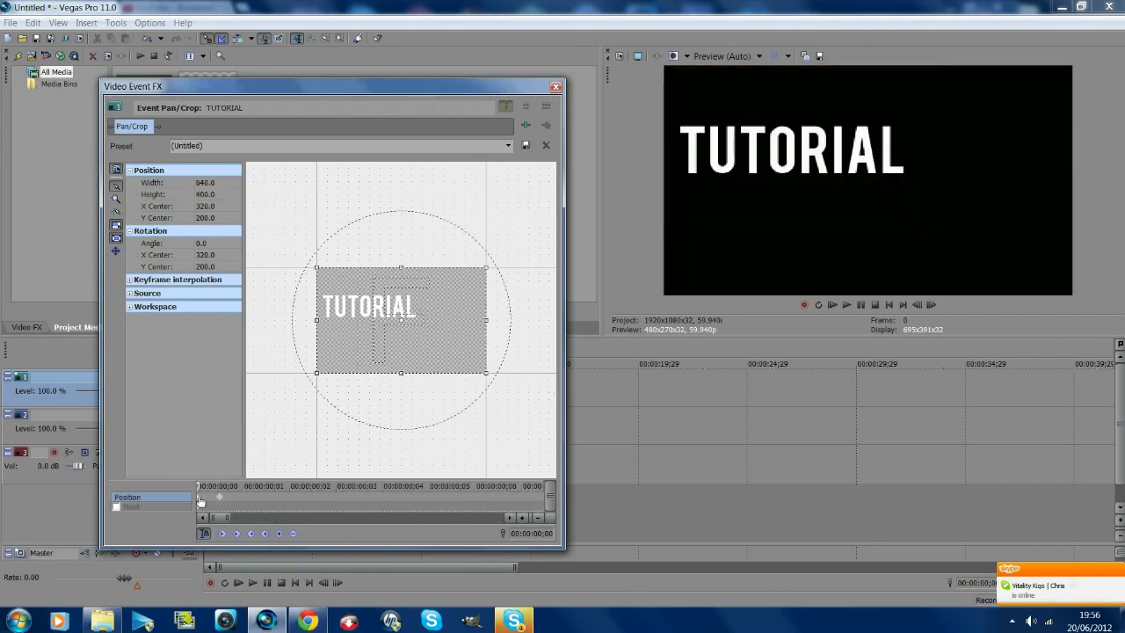
{"action": "left_click", "coordinate": [202, 499]}
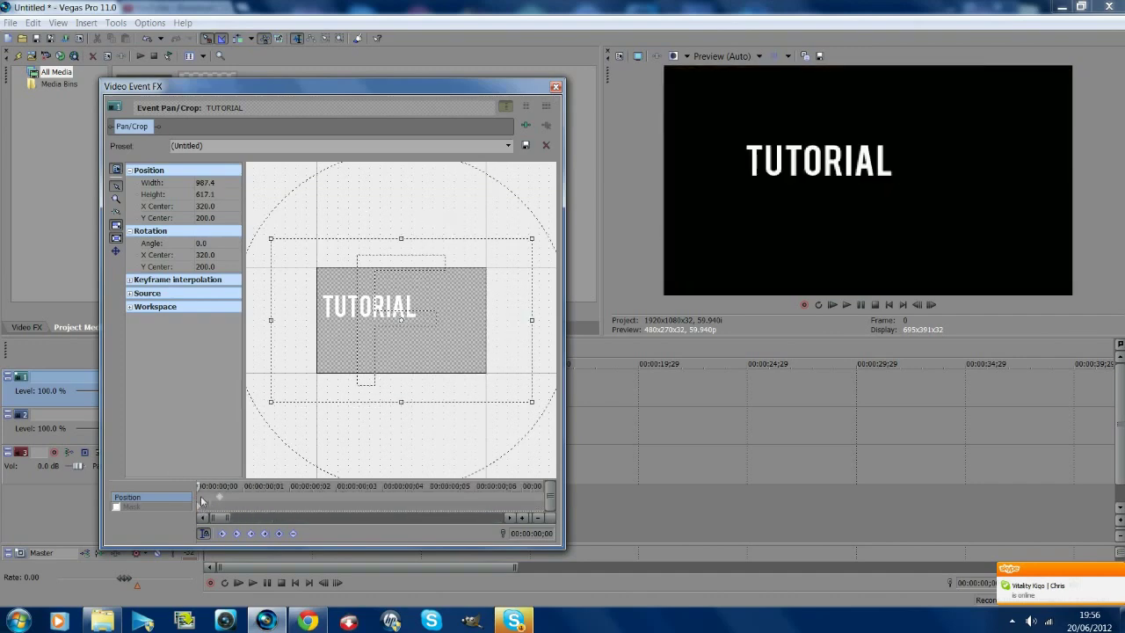
{"action": "left_click", "coordinate": [555, 88]}
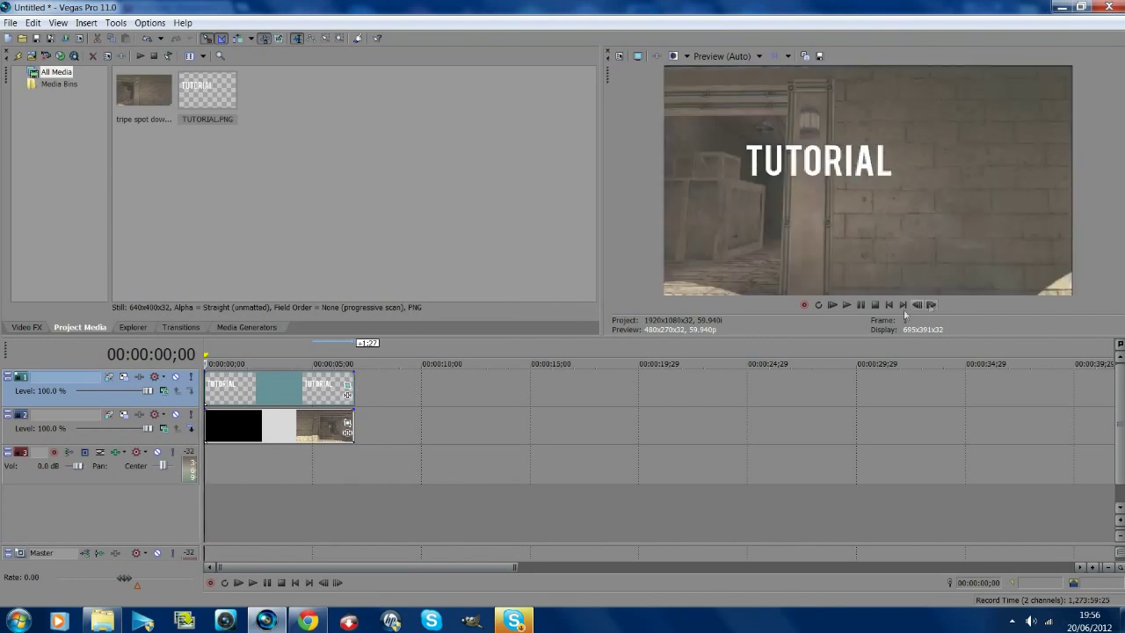
Set track 1's compositing mode to 3D Source Alpha.
{"action": "left_click", "coordinate": [164, 392]}
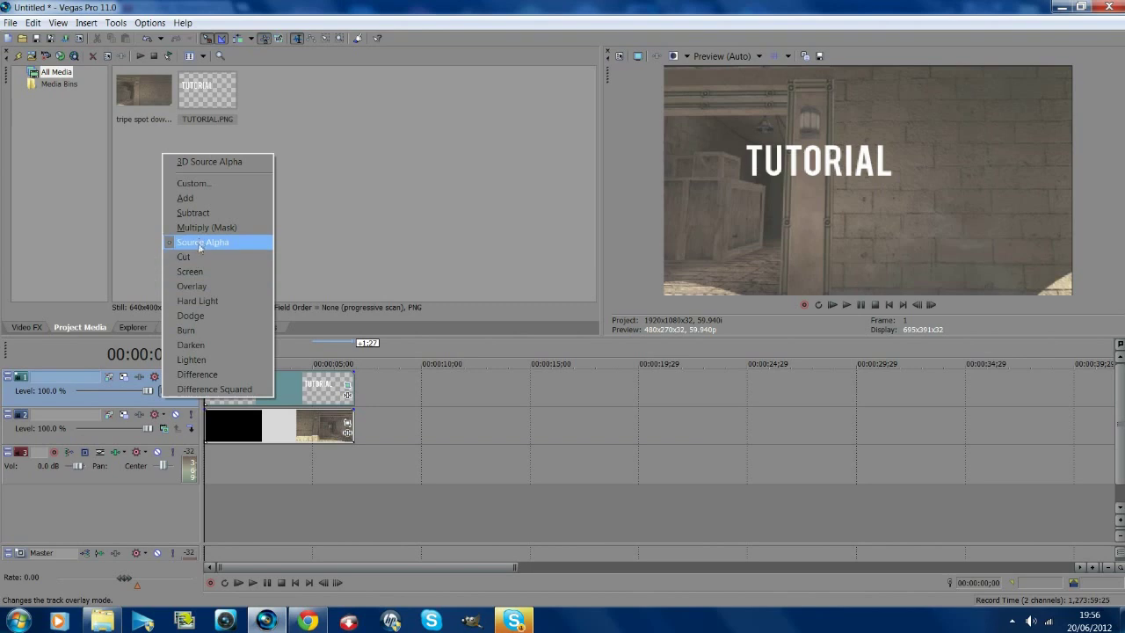
{"action": "left_click", "coordinate": [210, 163]}
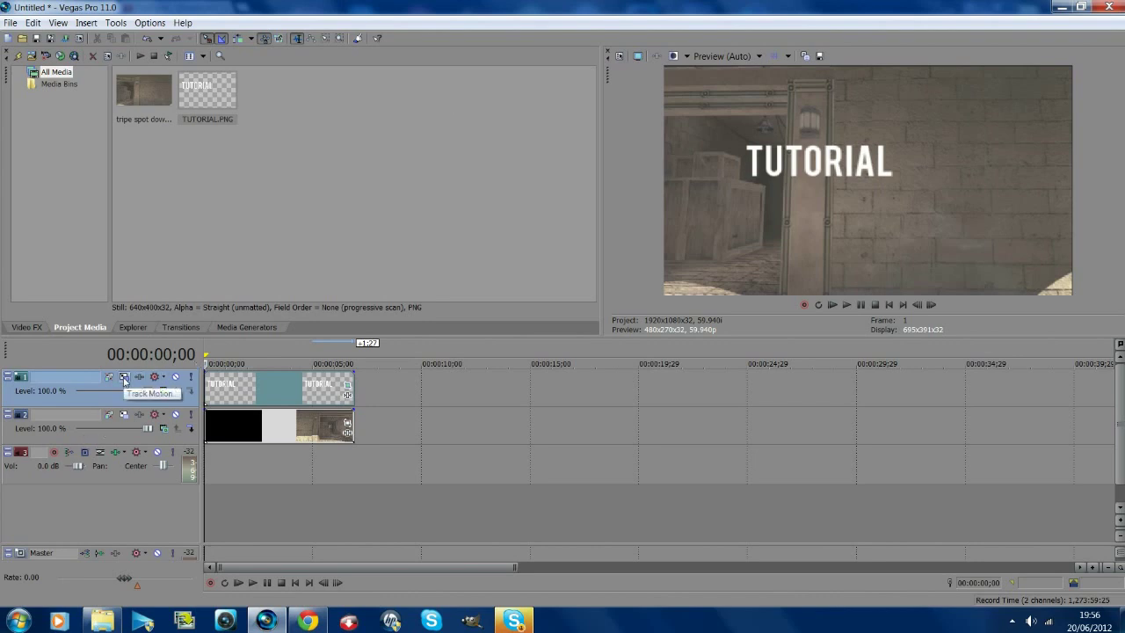
In 3D Track Motion, tilt the title and push it left, partly off-frame, then play to check.
{"action": "left_click", "coordinate": [124, 377]}
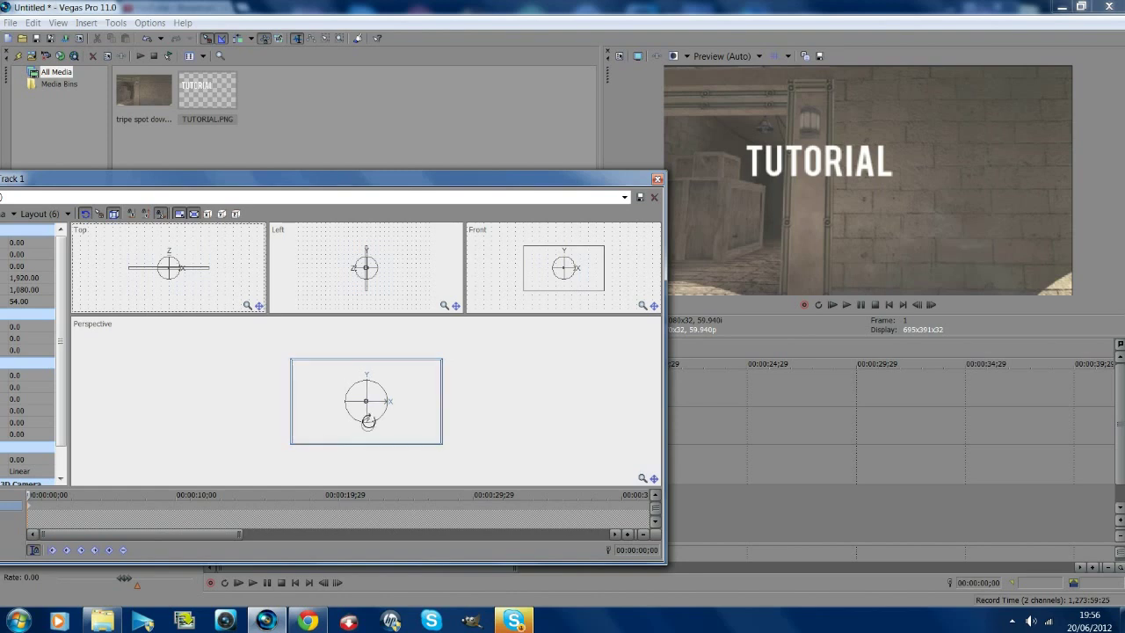
{"action": "mouse_move", "coordinate": [364, 422]}
{"action": "left_mouse_down"}
{"action": "mouse_move", "coordinate": [459, 440]}
{"action": "mouse_move", "coordinate": [403, 414]}
{"action": "mouse_move", "coordinate": [358, 421]}
{"action": "mouse_move", "coordinate": [388, 430]}
{"action": "mouse_move", "coordinate": [372, 417]}
{"action": "left_mouse_up"}
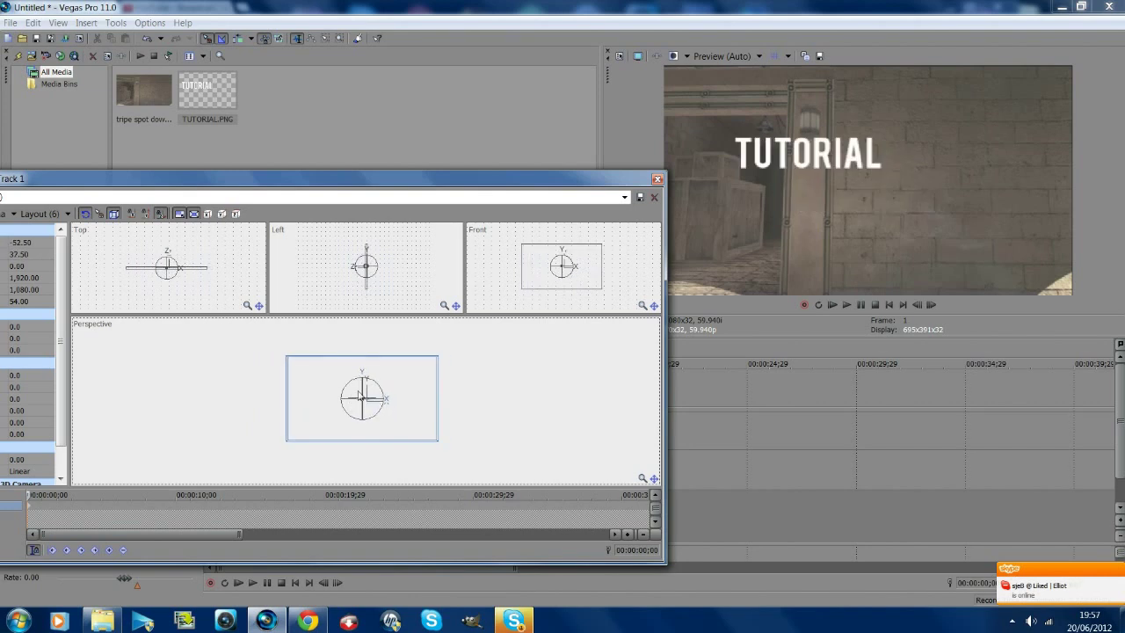
{"action": "scroll", "coordinate": [361, 422], "scroll_direction": "up", "scroll_amount": 3}
{"action": "left_click_drag", "start_coordinate": [358, 429], "coordinate": [391, 393]}
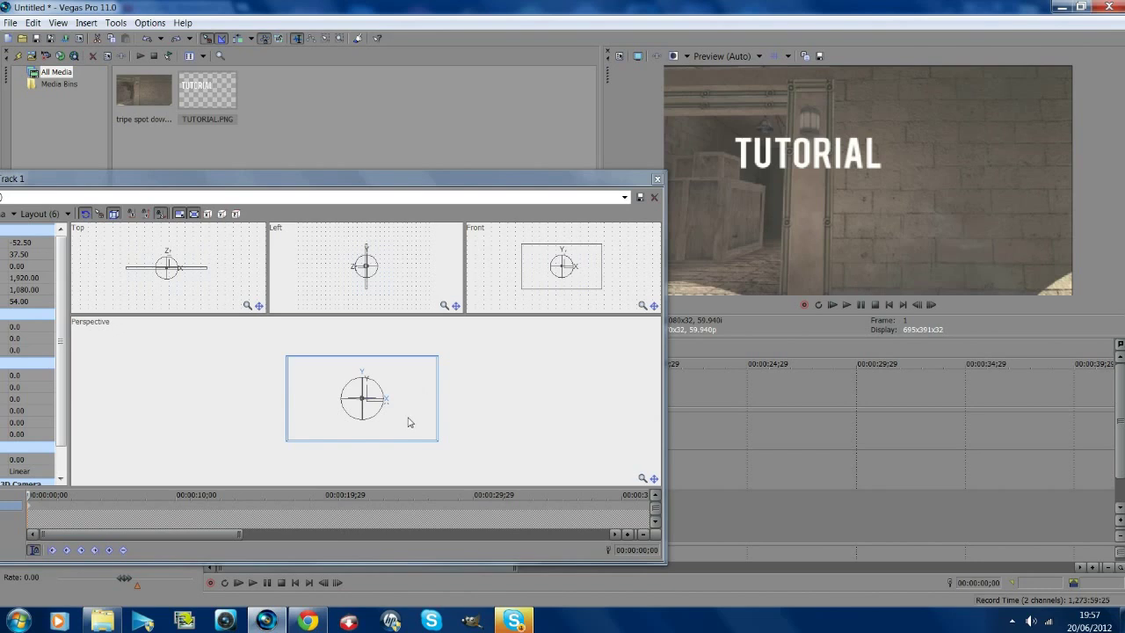
{"action": "left_click_drag", "start_coordinate": [407, 423], "coordinate": [364, 414]}
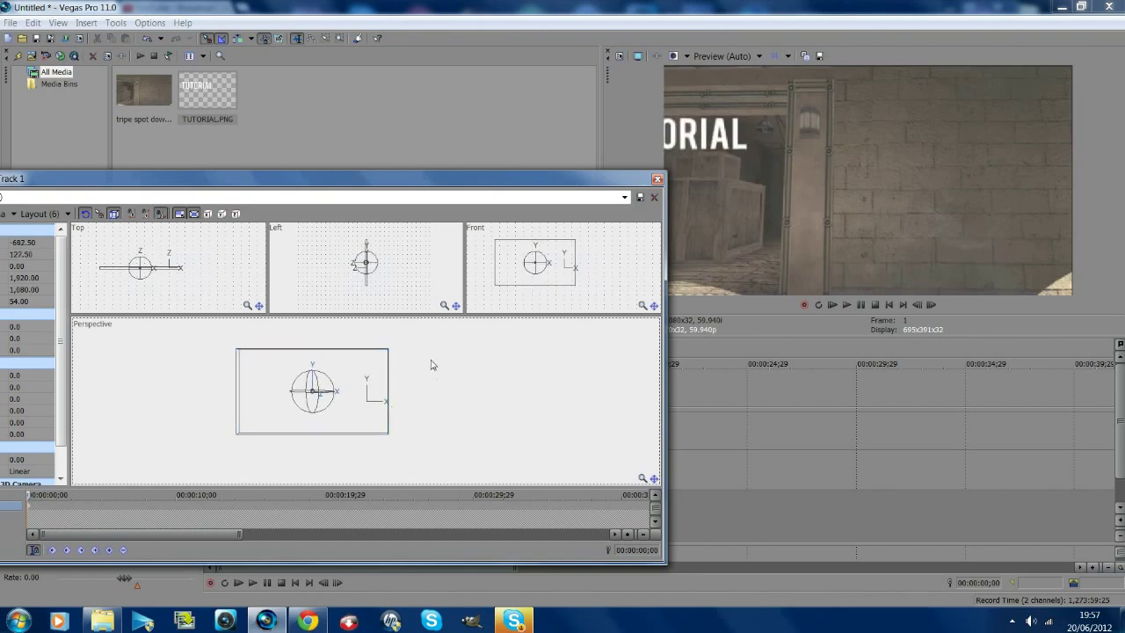
{"action": "scroll", "coordinate": [326, 378], "scroll_direction": "up", "scroll_amount": 3}
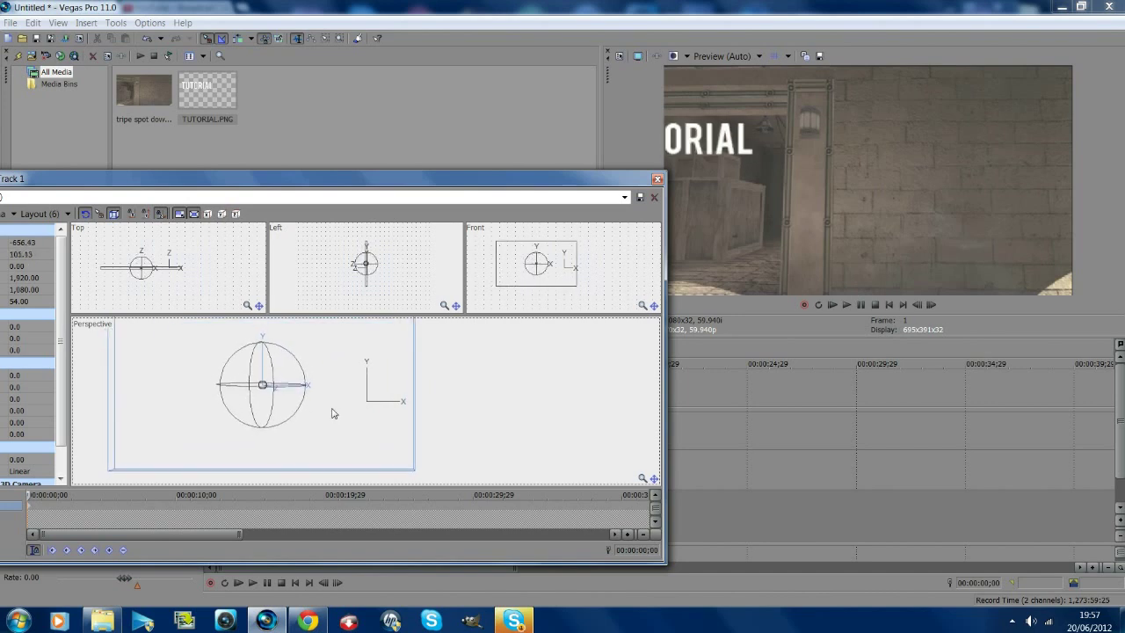
{"action": "left_click_drag", "start_coordinate": [333, 413], "coordinate": [301, 383]}
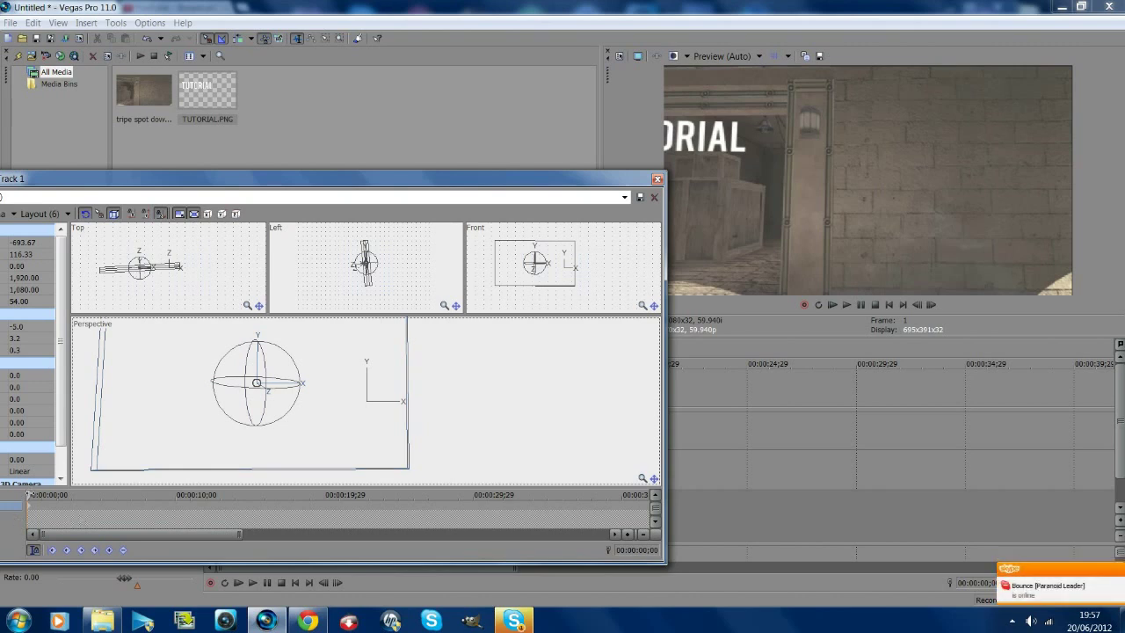
{"action": "key", "text": "space"}
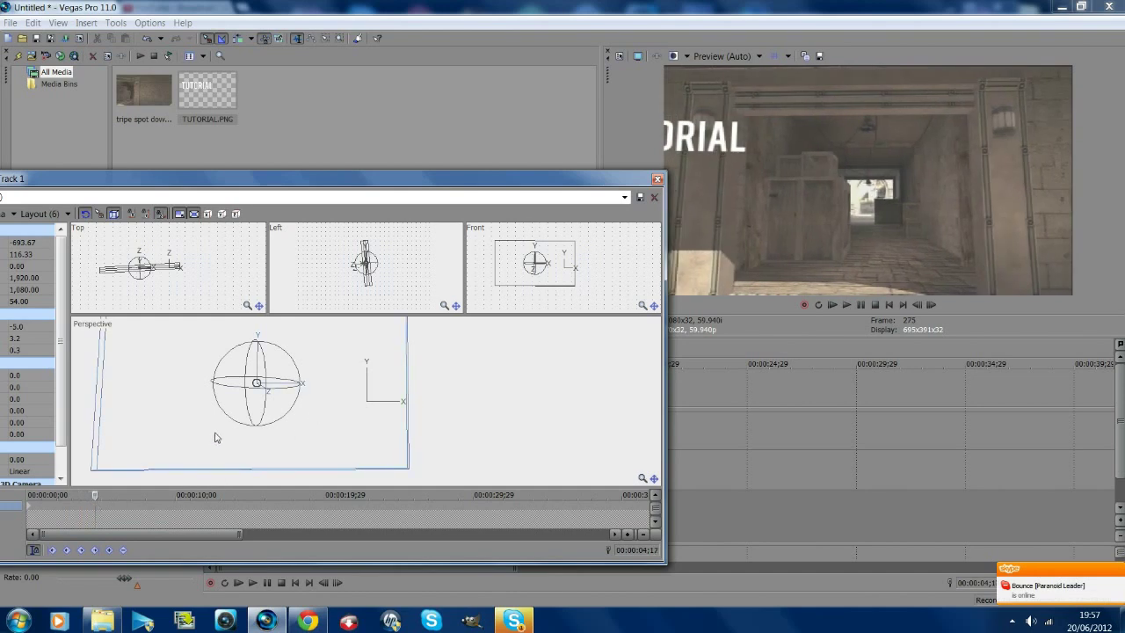
At 00:00:04;17, bring the title back right into view and rotate it to match the camera.
{"action": "left_click_drag", "start_coordinate": [216, 436], "coordinate": [354, 432]}
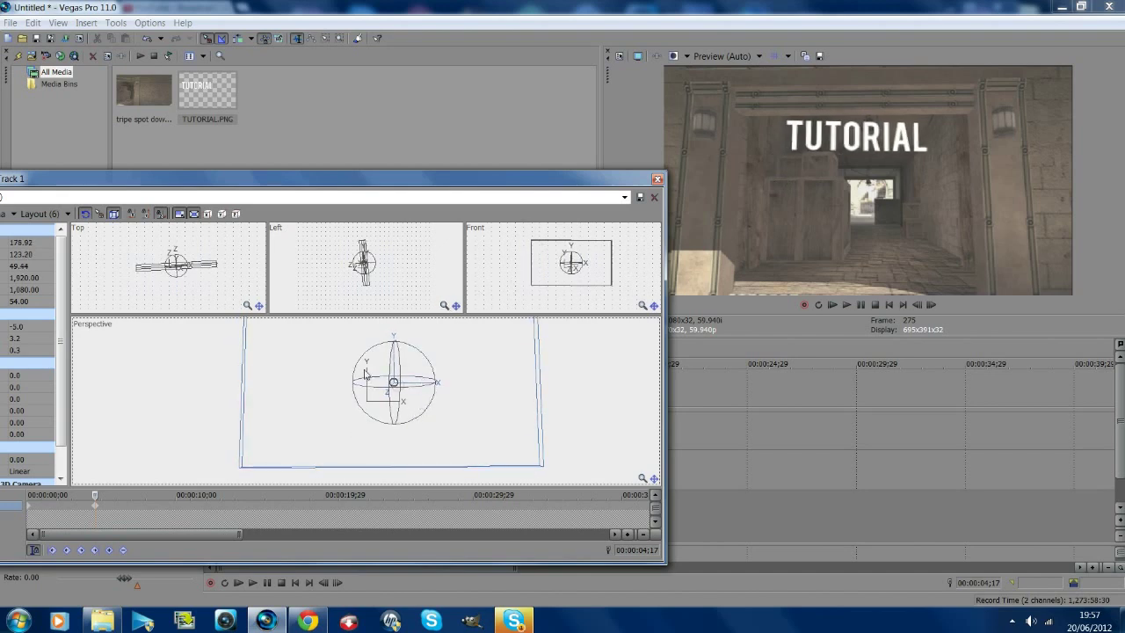
{"action": "left_click_drag", "start_coordinate": [356, 382], "coordinate": [359, 381]}
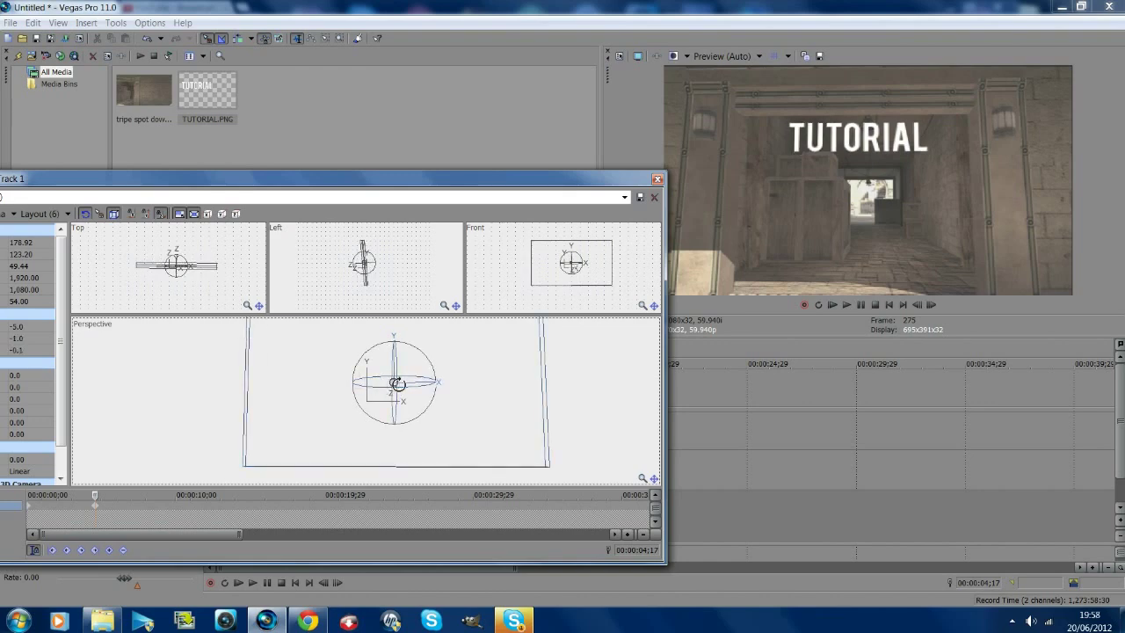
{"action": "left_click_drag", "start_coordinate": [398, 384], "coordinate": [472, 413]}
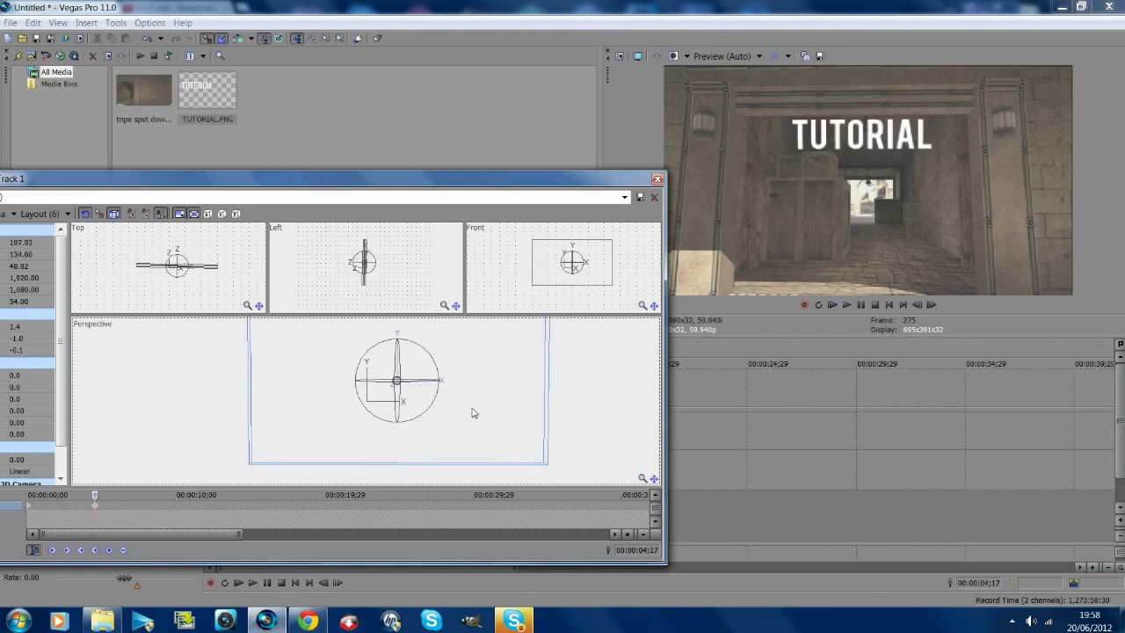
Replay the title animation from the first keyframe, then refine its tilt at 04;17.
{"action": "left_click", "coordinate": [35, 509]}
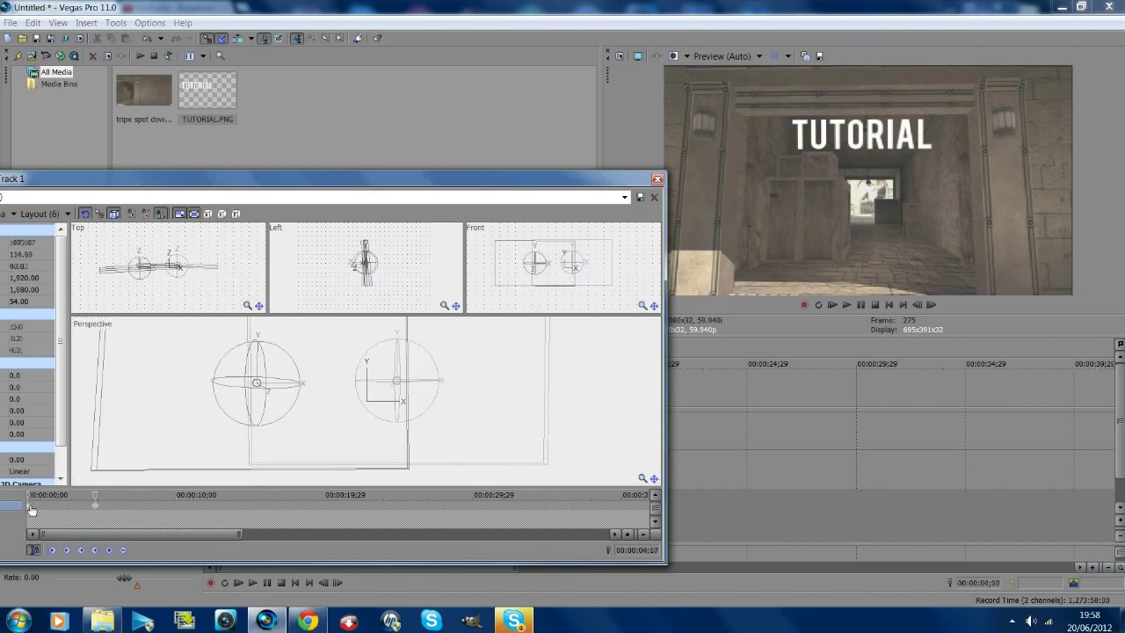
{"action": "left_click", "coordinate": [863, 306]}
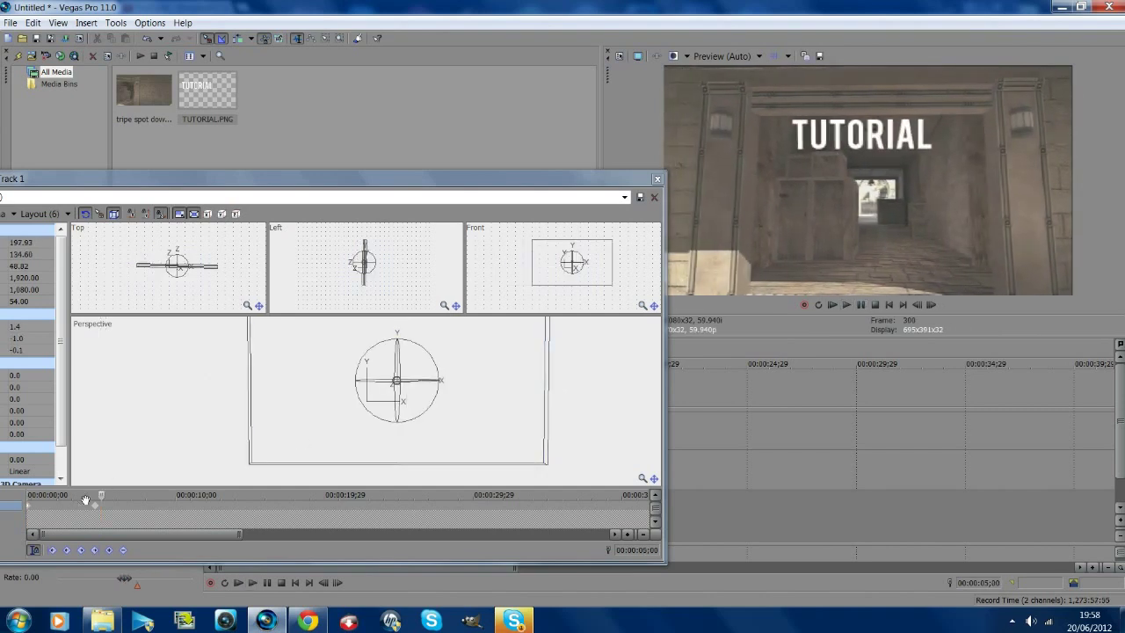
{"action": "left_click", "coordinate": [95, 503]}
{"action": "mouse_move", "coordinate": [440, 379]}
{"action": "left_mouse_down"}
{"action": "mouse_move", "coordinate": [422, 366]}
{"action": "mouse_move", "coordinate": [439, 362]}
{"action": "mouse_move", "coordinate": [446, 381]}
{"action": "left_mouse_up"}
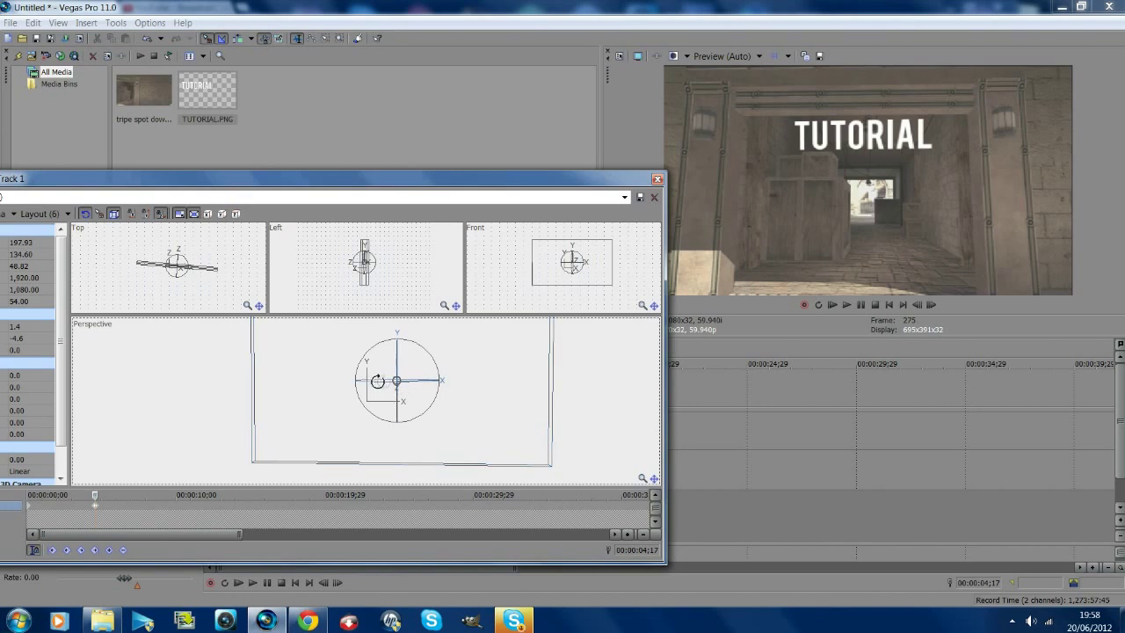
{"action": "left_click_drag", "start_coordinate": [372, 376], "coordinate": [392, 380]}
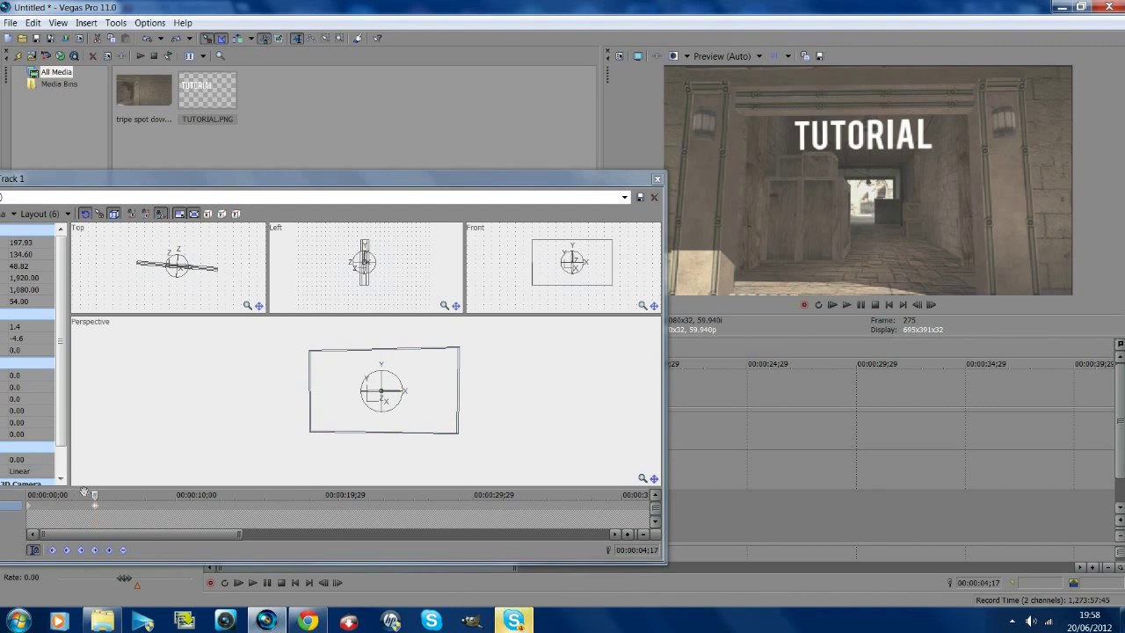
Advance the footage frame by frame to a later point after 04;17.
{"action": "left_click_drag", "start_coordinate": [96, 495], "coordinate": [125, 496]}
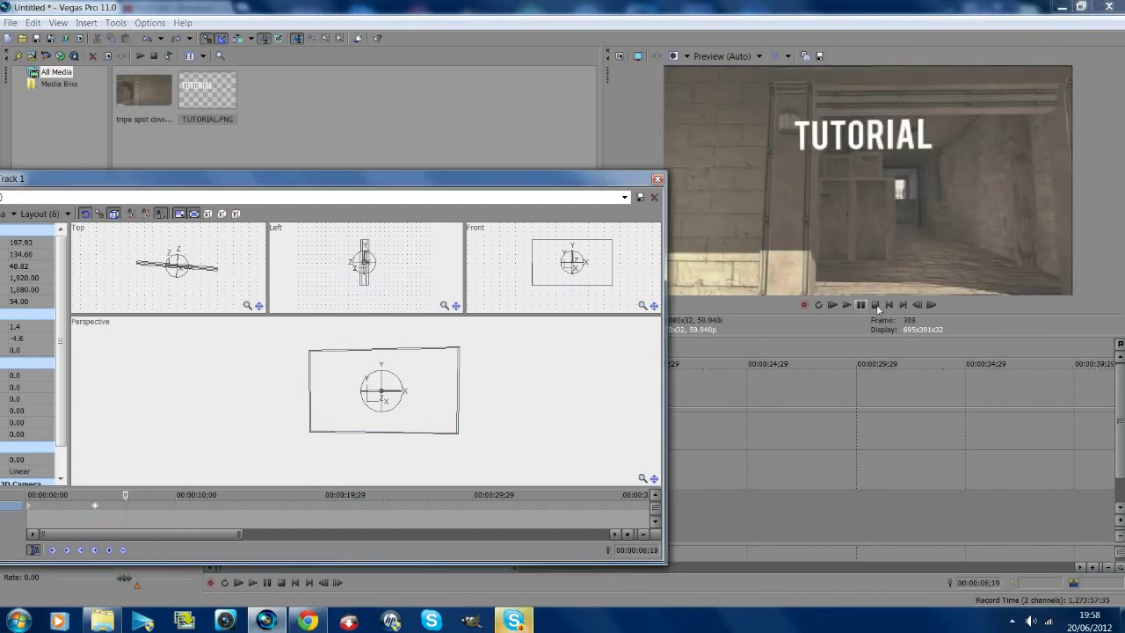
{"action": "left_click", "coordinate": [932, 305]}
{"action": "left_click", "coordinate": [932, 305]}
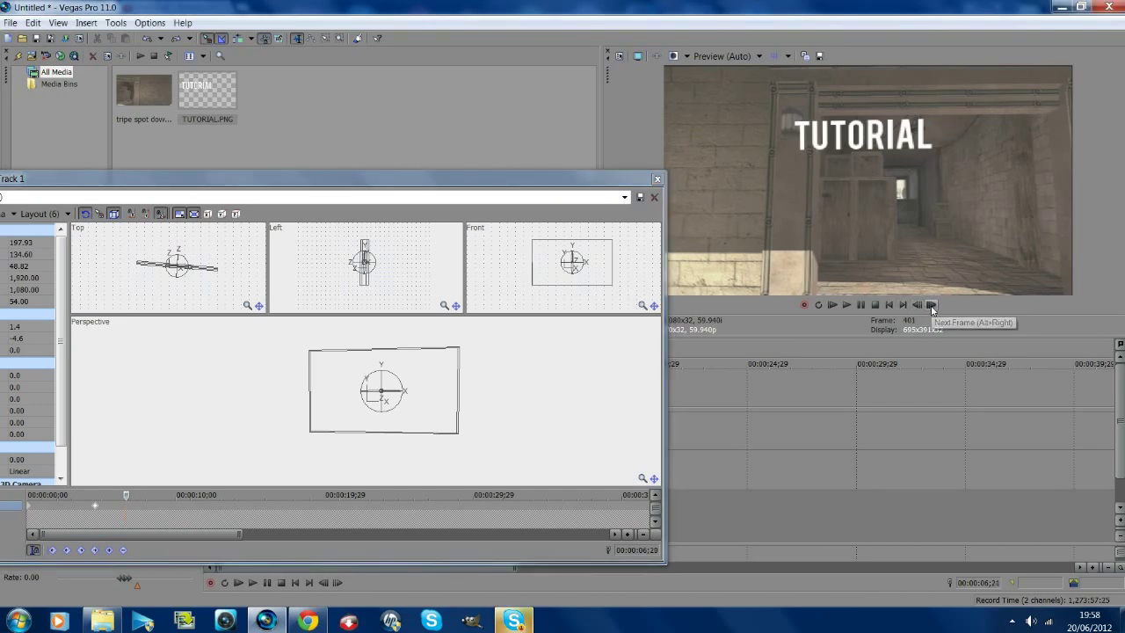
{"action": "left_click", "coordinate": [931, 305]}
{"action": "left_click", "coordinate": [931, 305]}
{"action": "left_click", "coordinate": [931, 305]}
{"action": "left_click", "coordinate": [931, 305]}
{"action": "left_click", "coordinate": [931, 305]}
{"action": "left_click", "coordinate": [931, 305]}
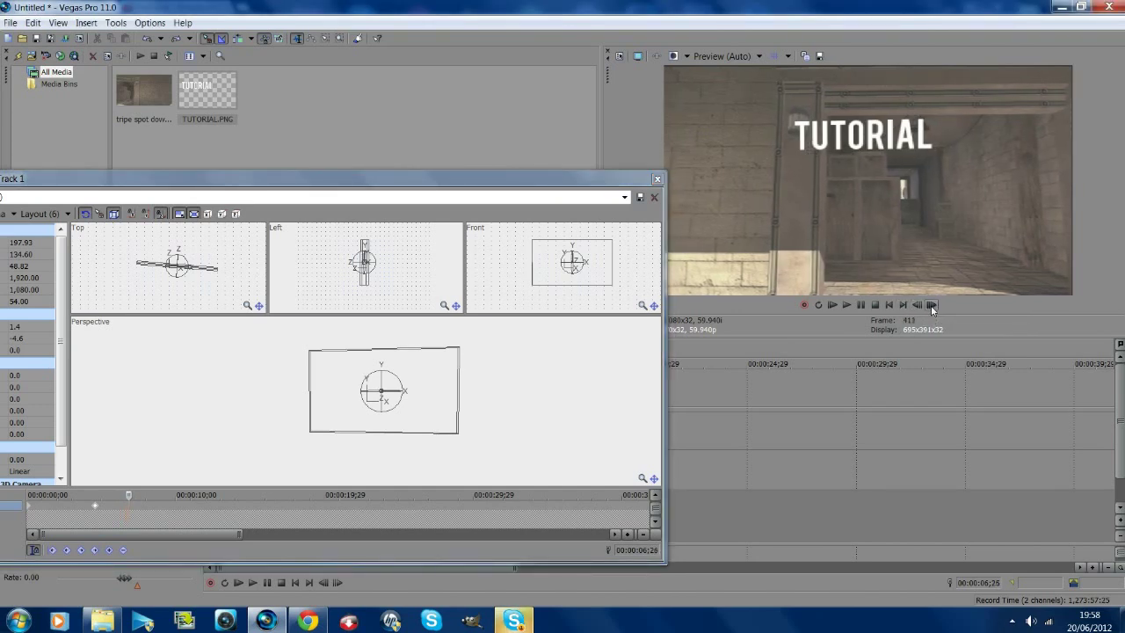
{"action": "left_click", "coordinate": [930, 305]}
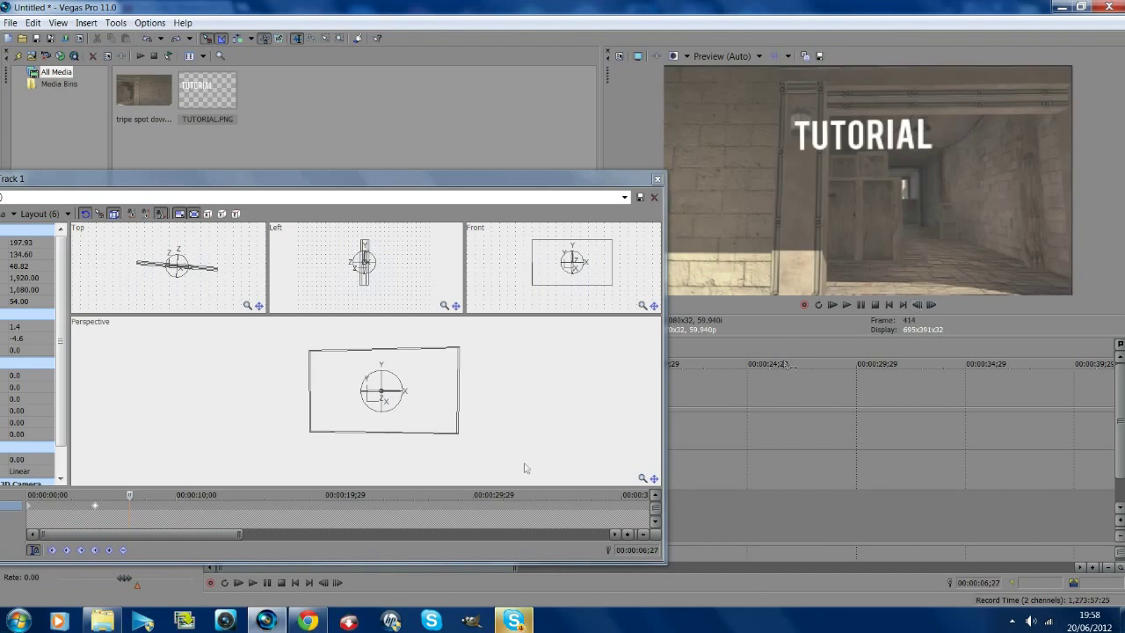
Shift the title right and tilt it to follow the camera, then replay from the start.
{"action": "left_click_drag", "start_coordinate": [420, 402], "coordinate": [464, 405]}
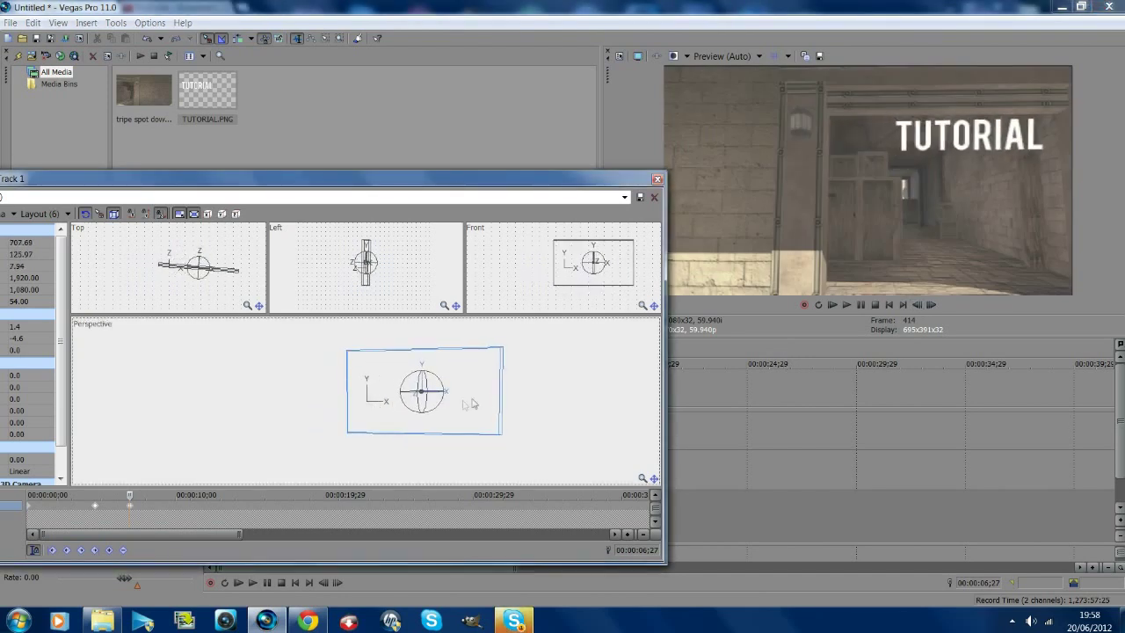
{"action": "left_click_drag", "start_coordinate": [420, 400], "coordinate": [462, 421]}
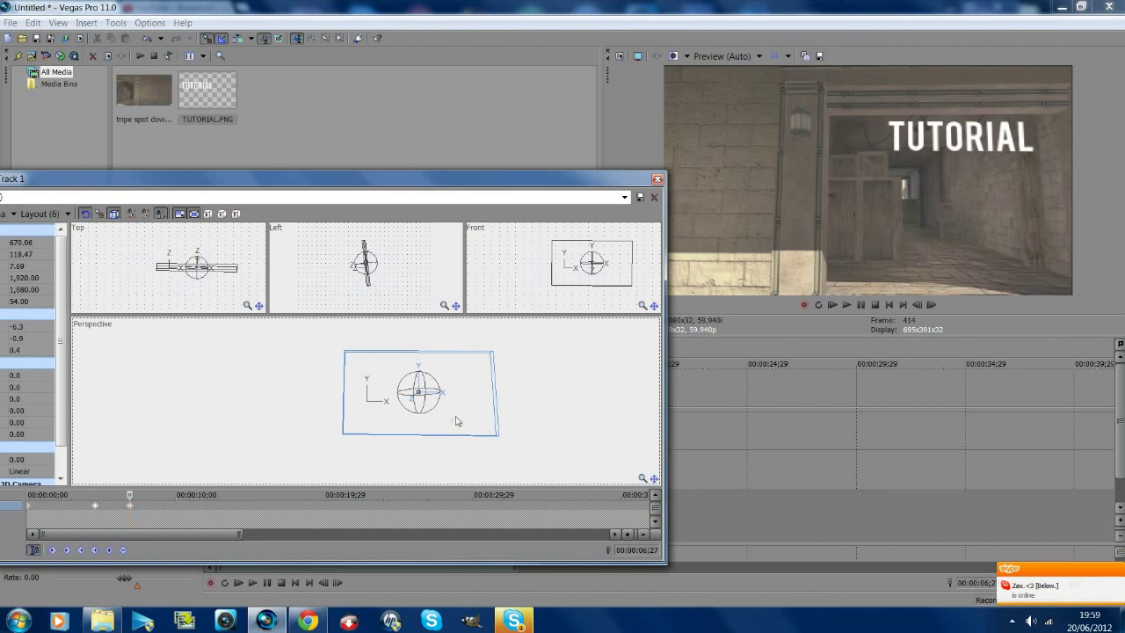
{"action": "left_click_drag", "start_coordinate": [397, 393], "coordinate": [402, 396]}
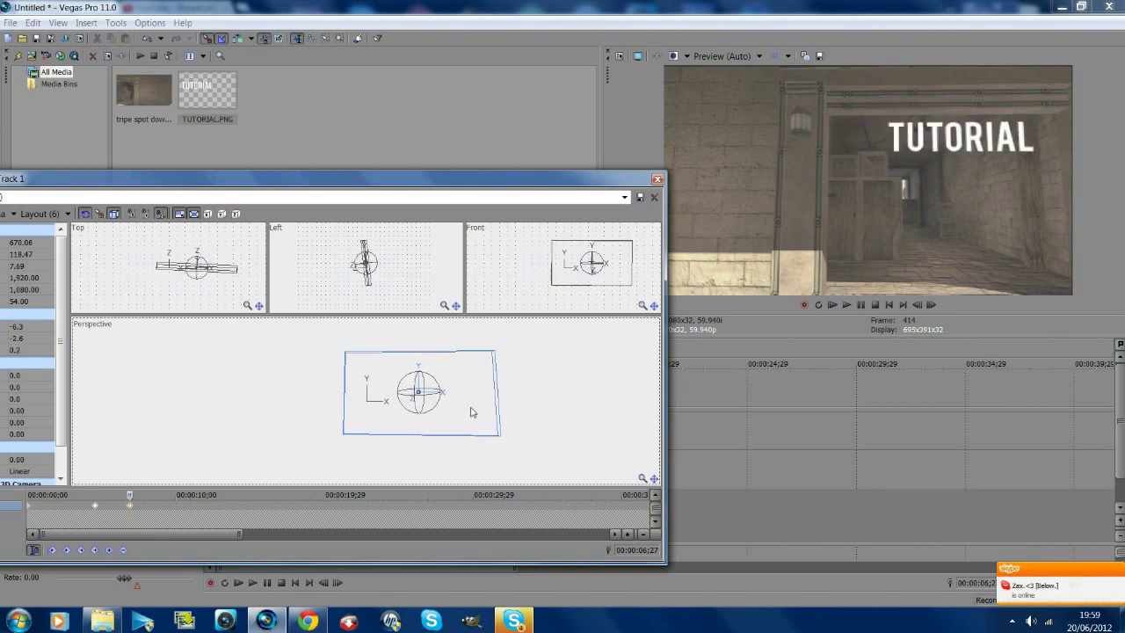
{"action": "left_click_drag", "start_coordinate": [471, 411], "coordinate": [473, 413]}
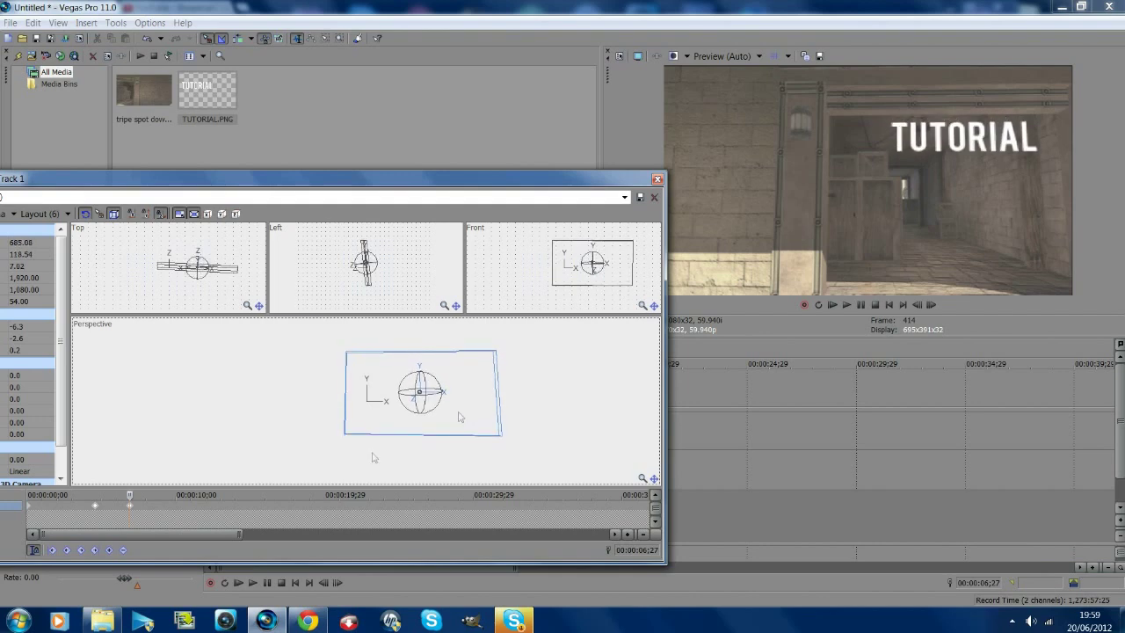
{"action": "left_click_drag", "start_coordinate": [129, 495], "coordinate": [107, 495]}
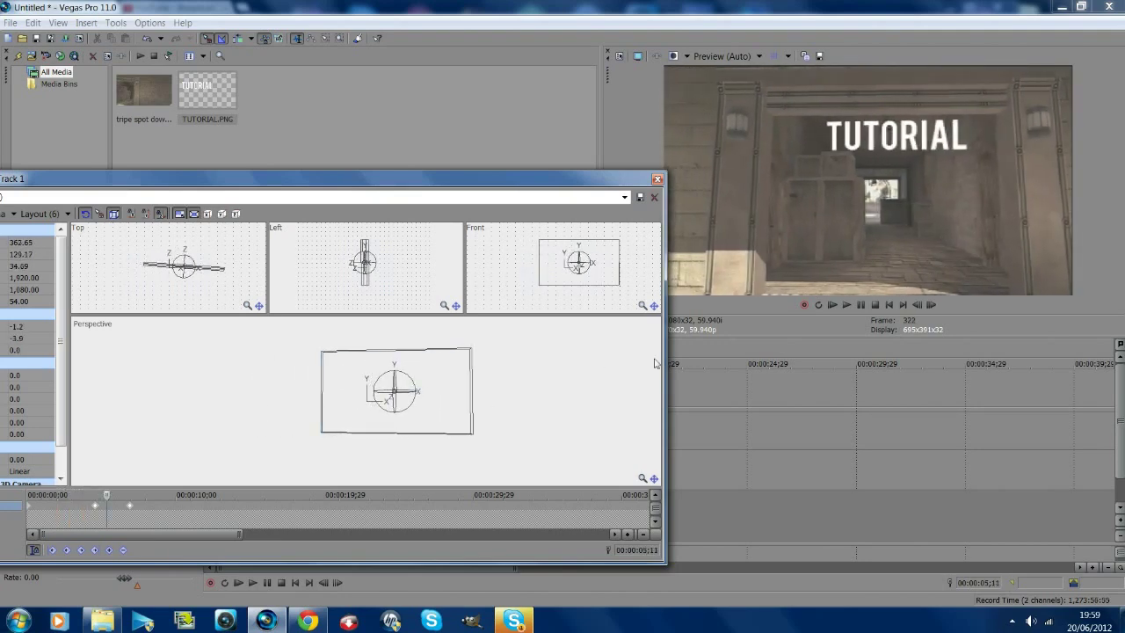
{"action": "left_click", "coordinate": [890, 305]}
Play and pause the project, then set the motion timeline to 6;26 (frame 413).
{"action": "left_click", "coordinate": [861, 305]}
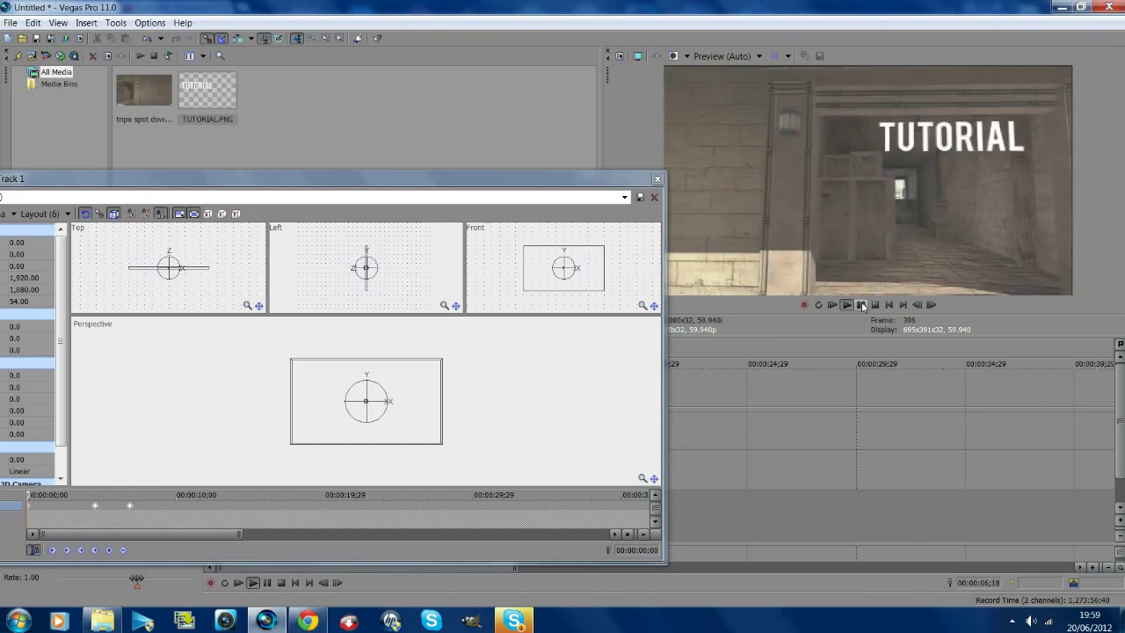
{"action": "left_click", "coordinate": [861, 303]}
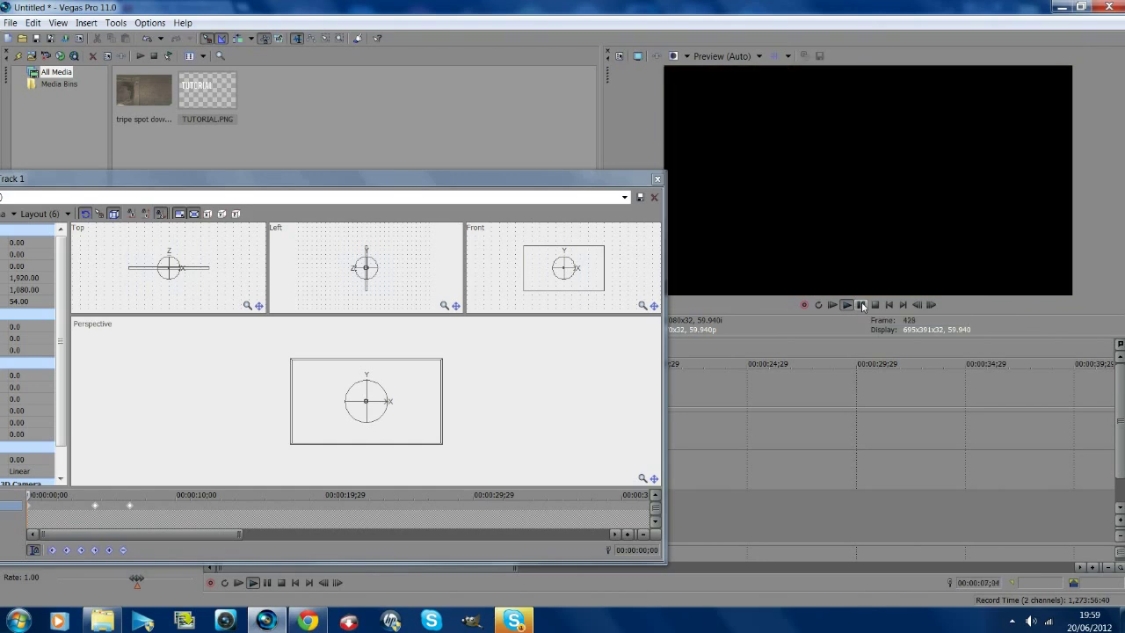
{"action": "left_click", "coordinate": [132, 507]}
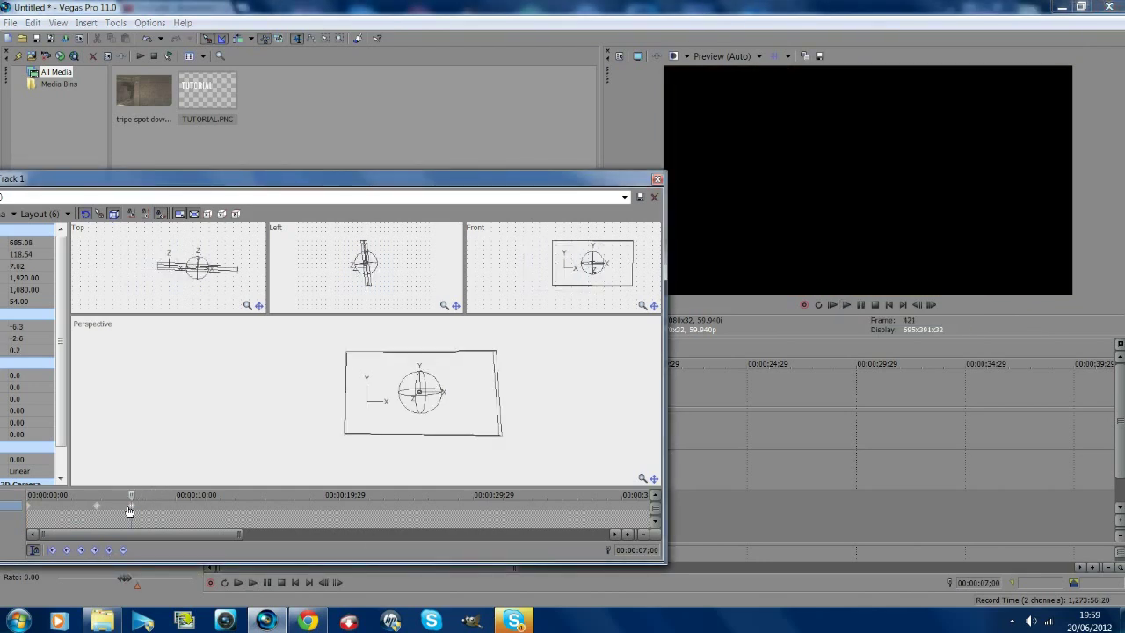
{"action": "left_click", "coordinate": [130, 513]}
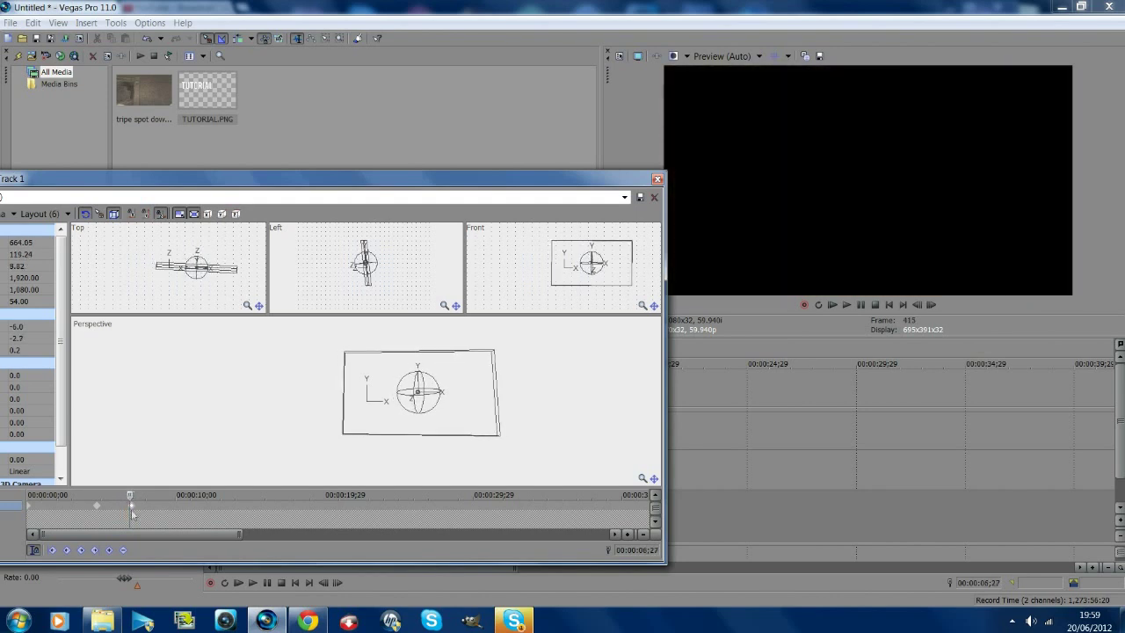
{"action": "left_click", "coordinate": [132, 508]}
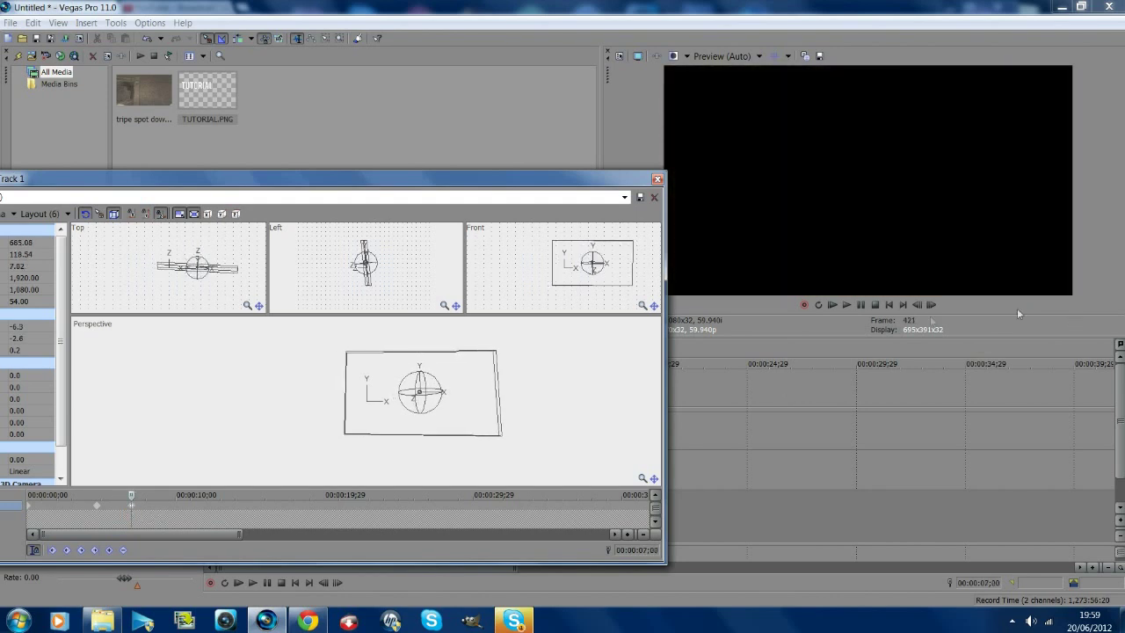
{"action": "left_click", "coordinate": [918, 305]}
{"action": "left_click", "coordinate": [917, 305]}
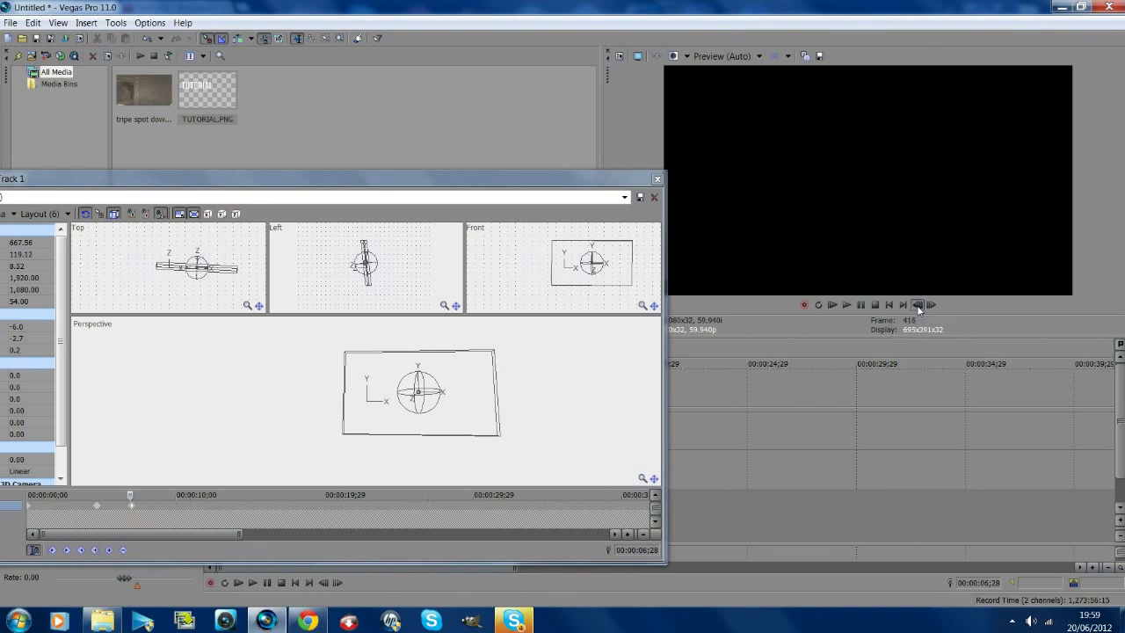
{"action": "left_click", "coordinate": [918, 305]}
Raise the TUTORIAL frame slightly at this late keyframe and review it near 7;00.
{"action": "scroll", "coordinate": [533, 428], "scroll_direction": "up", "scroll_amount": 5}
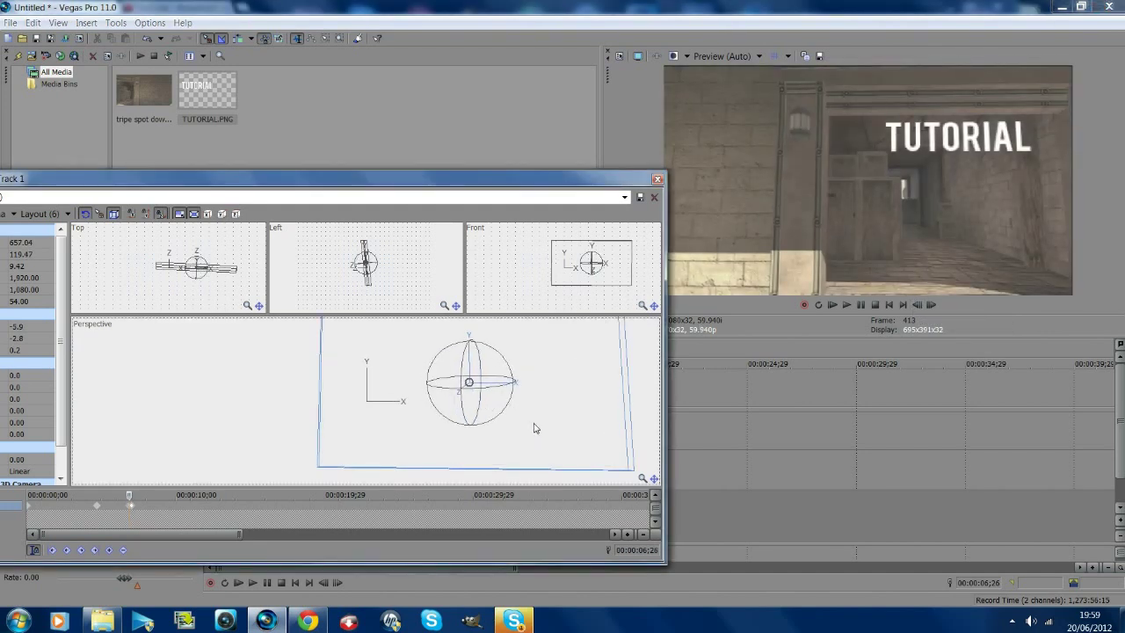
{"action": "left_click_drag", "start_coordinate": [533, 428], "coordinate": [532, 427]}
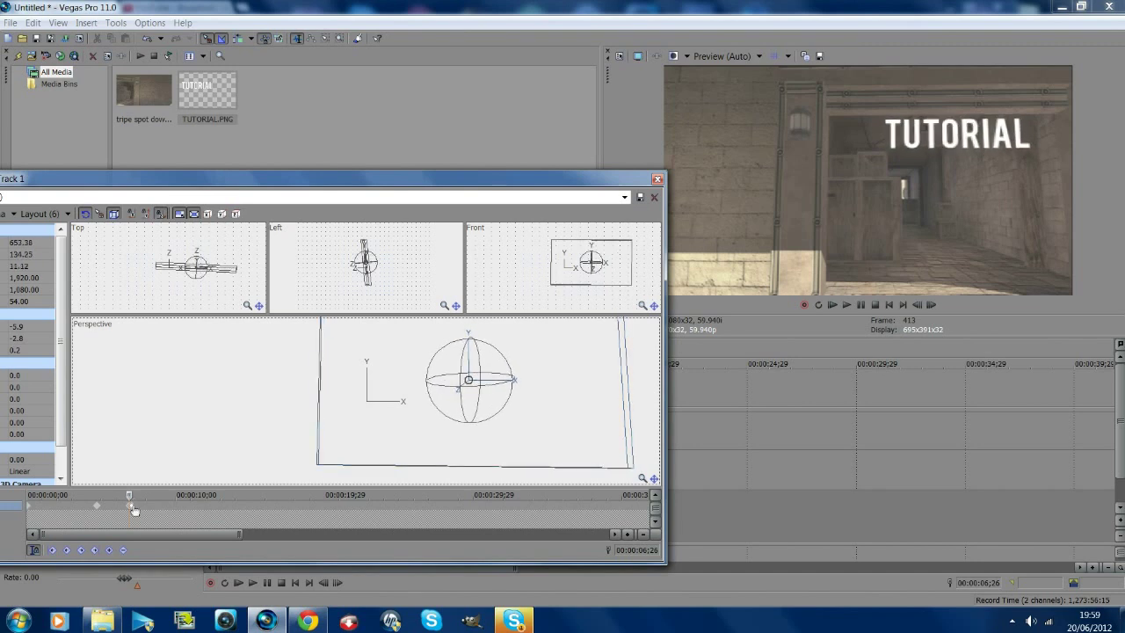
{"action": "scroll", "coordinate": [166, 515], "scroll_direction": "up", "scroll_amount": 5}
{"action": "left_click", "coordinate": [344, 510]}
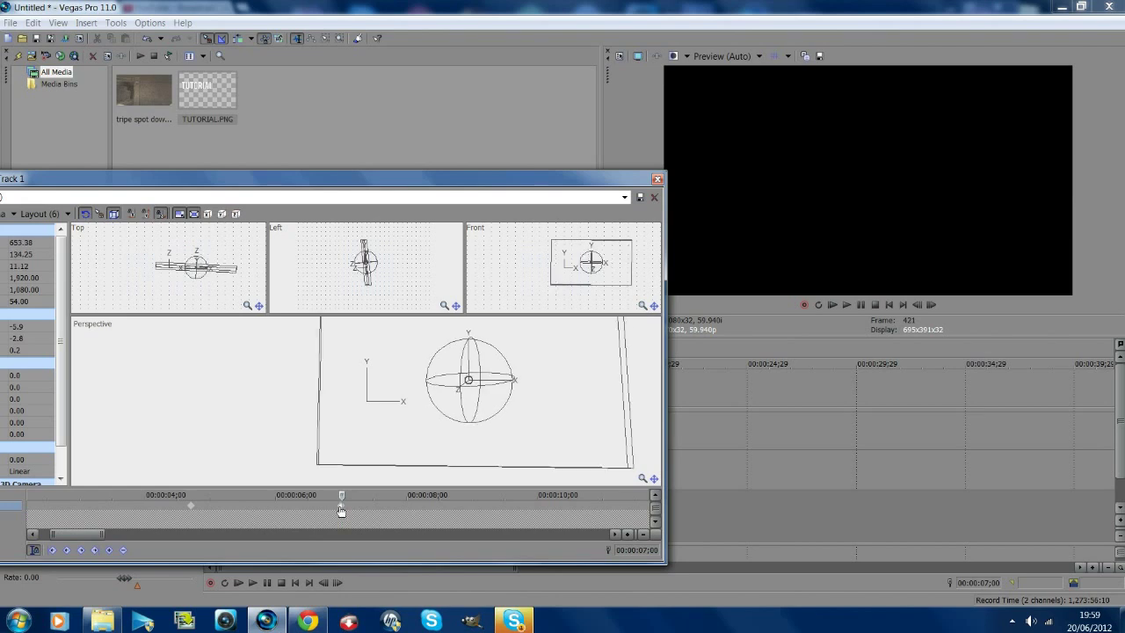
{"action": "left_click", "coordinate": [915, 307]}
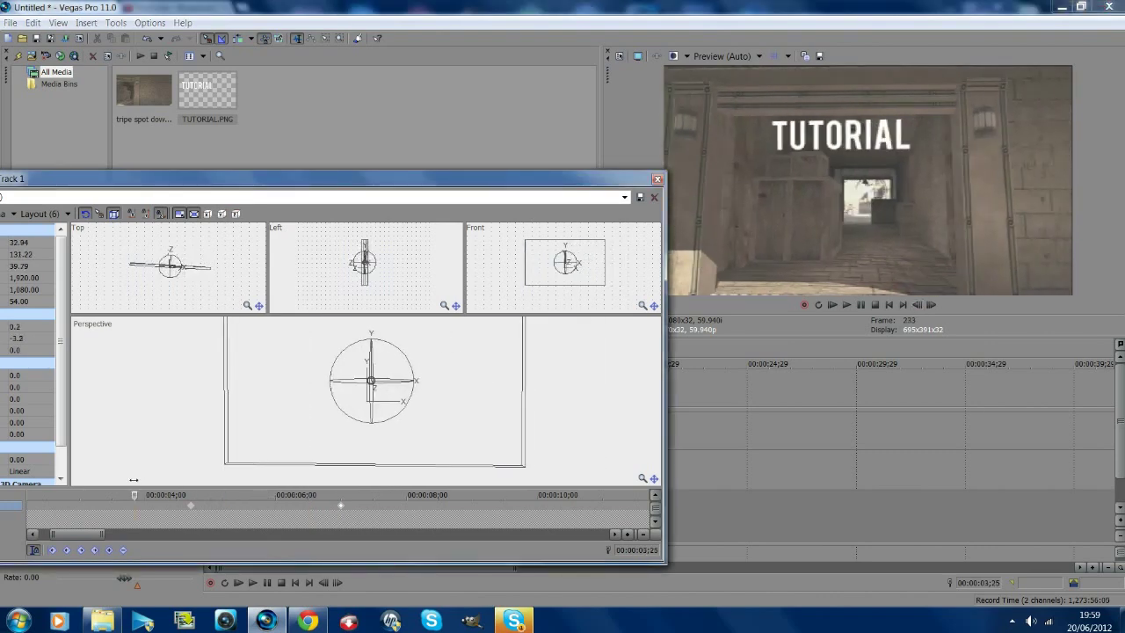
{"action": "left_click", "coordinate": [656, 180]}
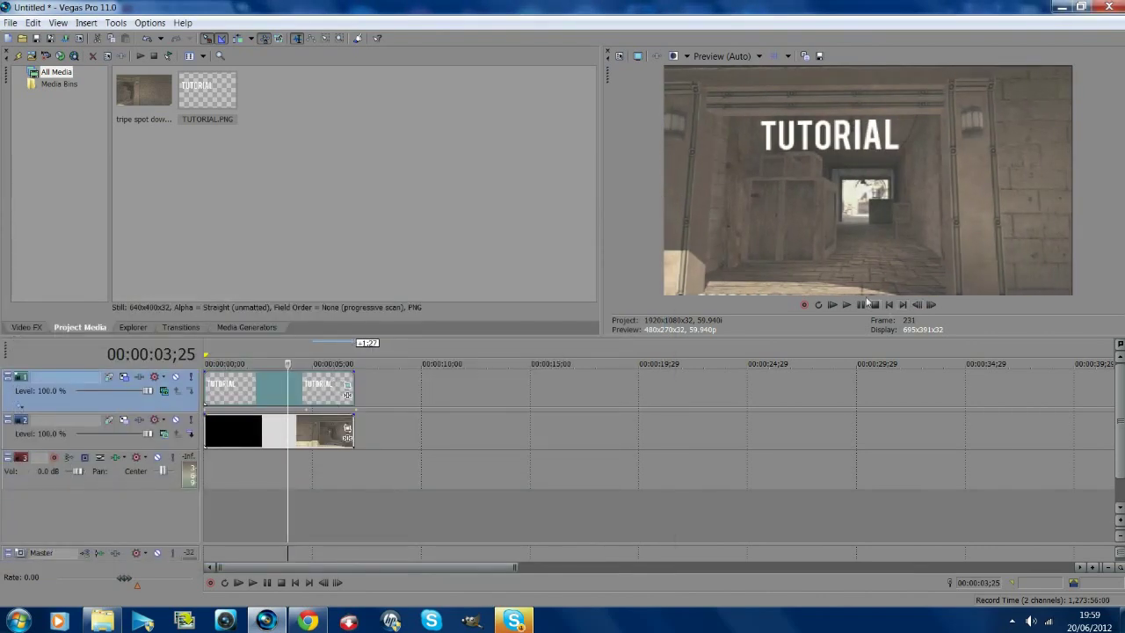
{"action": "left_click", "coordinate": [889, 304]}
{"action": "key", "text": "space"}
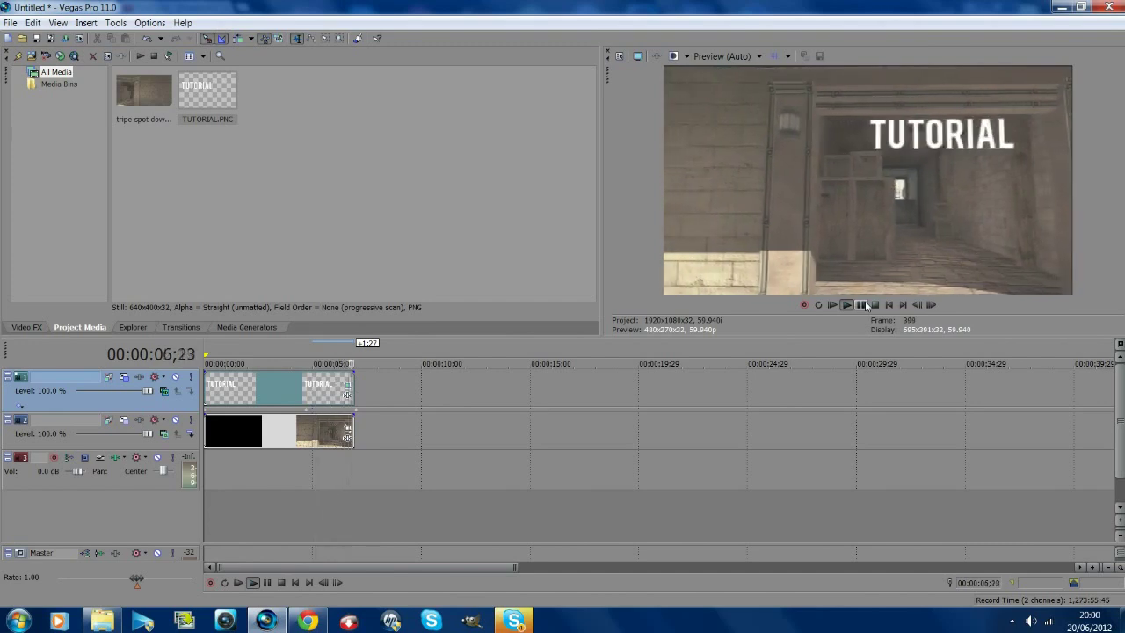
{"action": "left_click", "coordinate": [875, 305]}
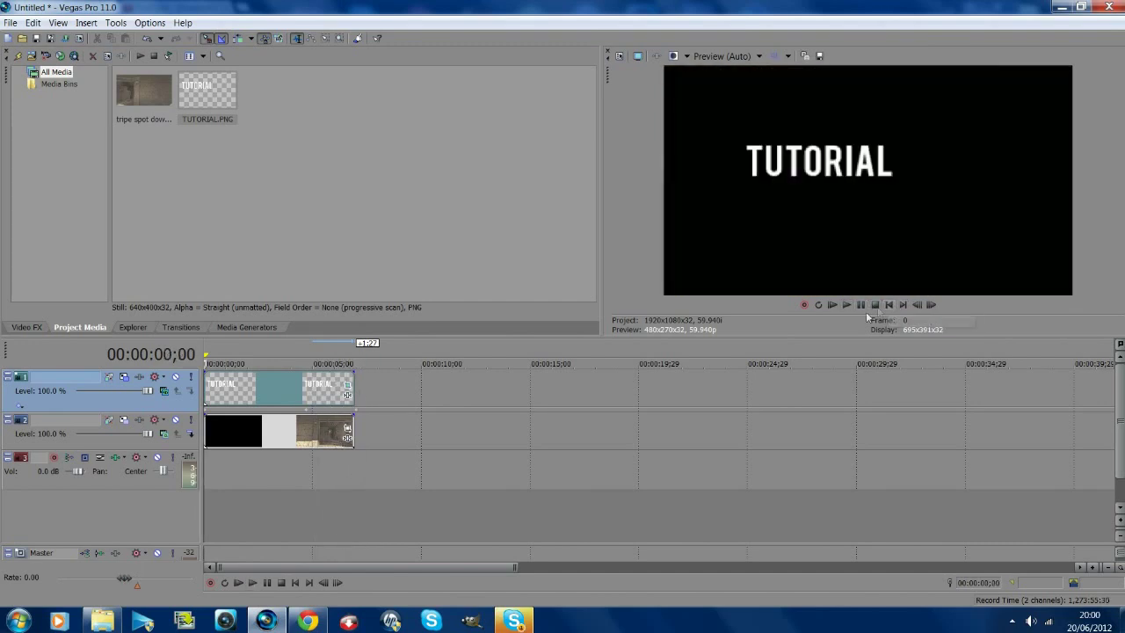
{"action": "left_click", "coordinate": [861, 305]}
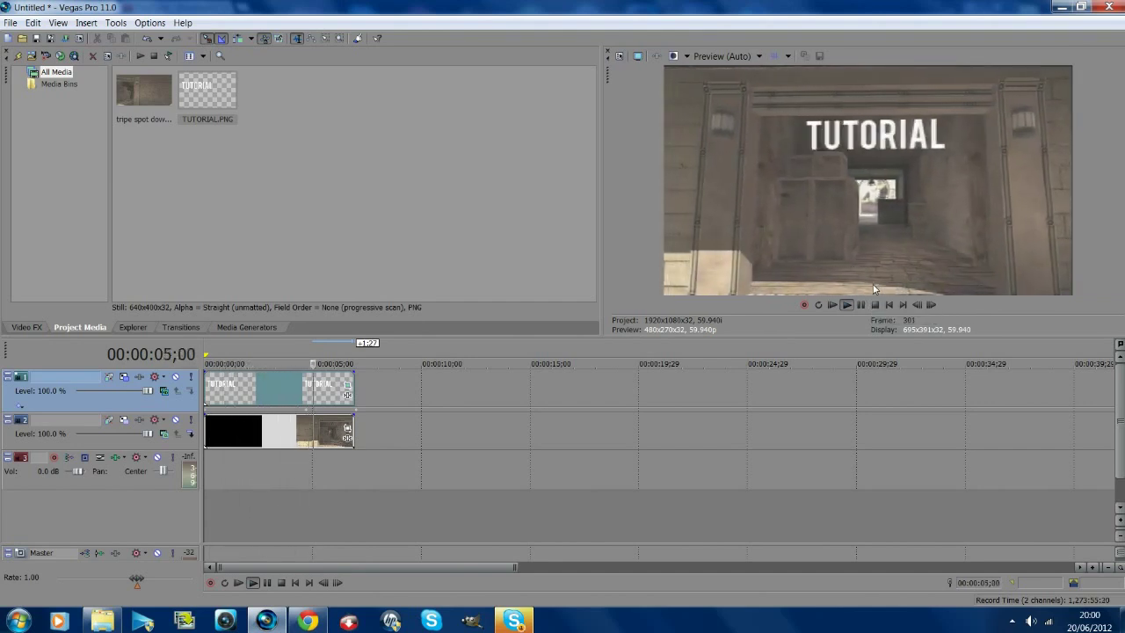
{"action": "left_click", "coordinate": [865, 305]}
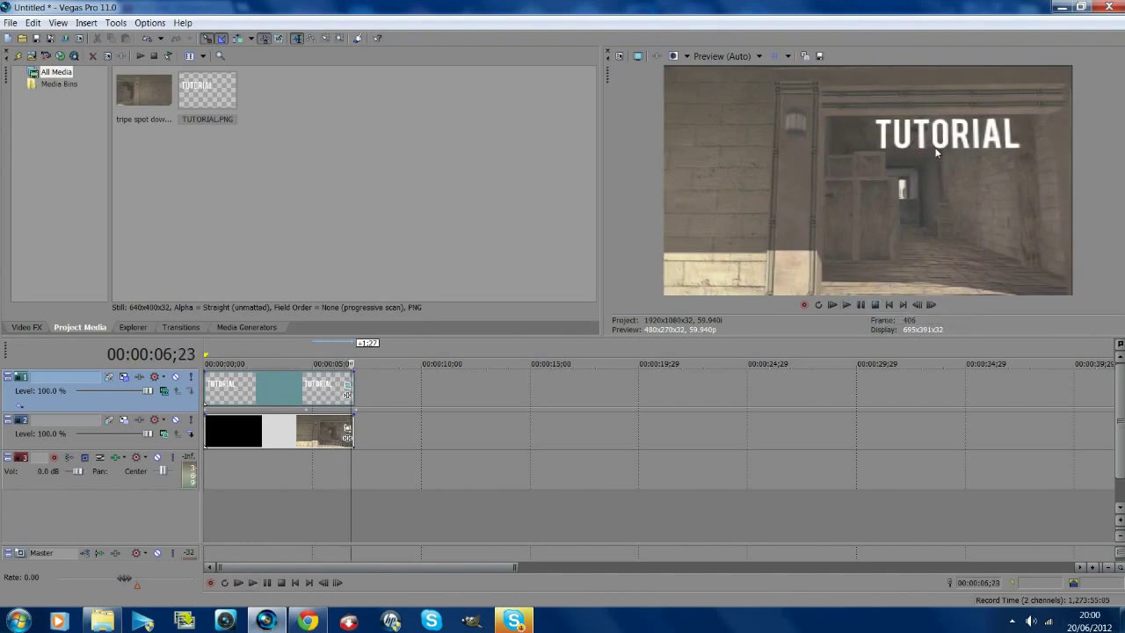
{"action": "left_click", "coordinate": [888, 305]}
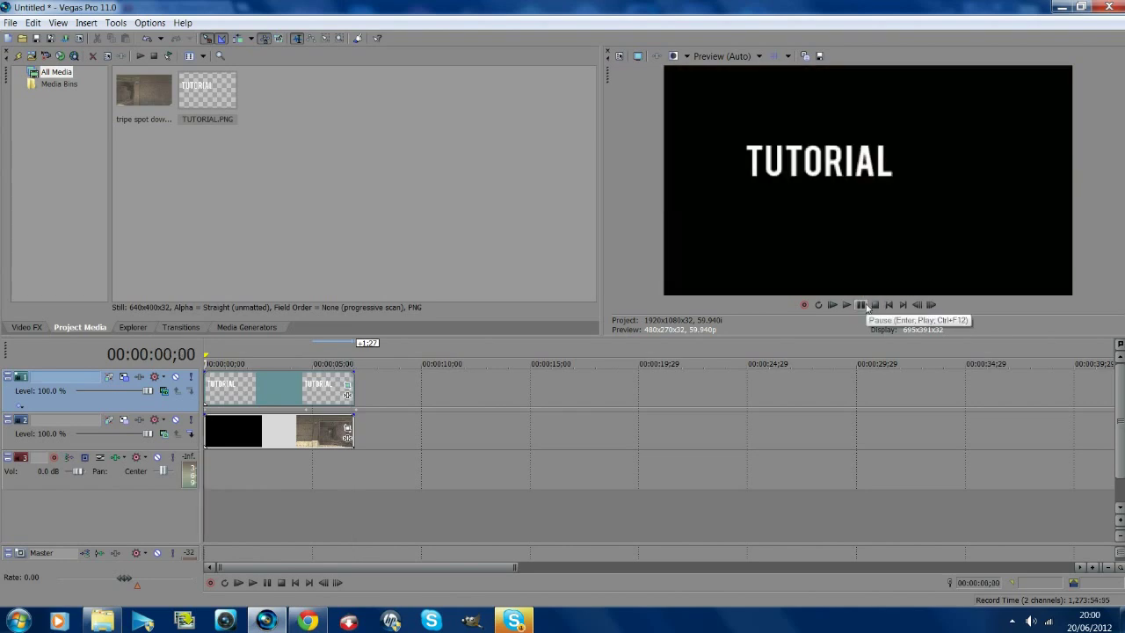
{"action": "left_click", "coordinate": [865, 305]}
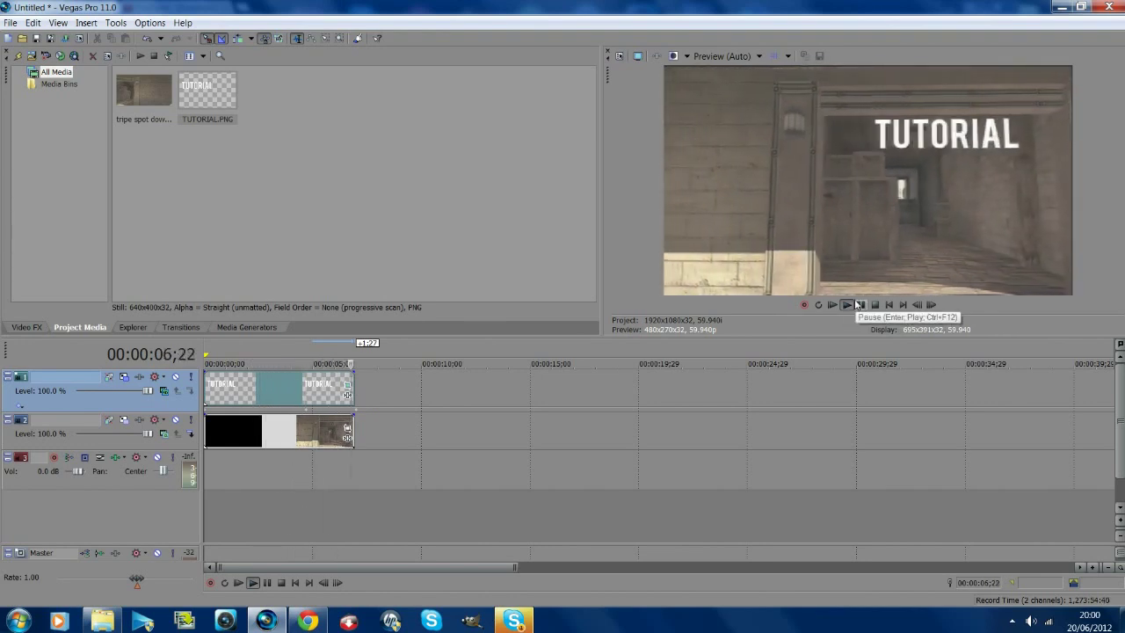
{"action": "left_click", "coordinate": [859, 305]}
{"action": "left_click", "coordinate": [889, 305]}
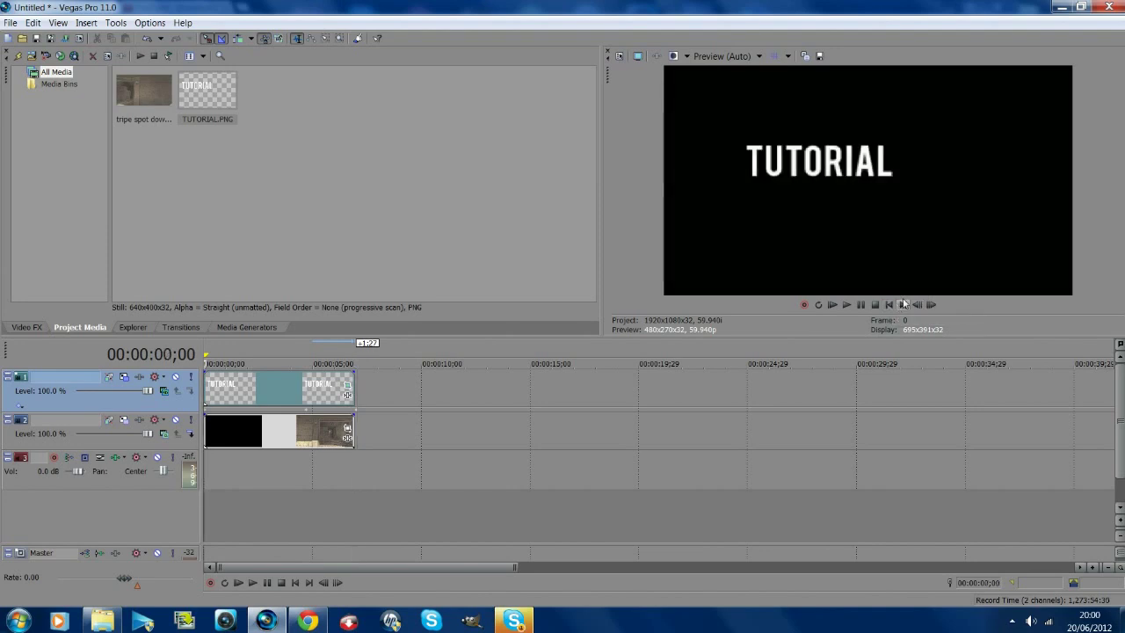
{"action": "left_click", "coordinate": [861, 305]}
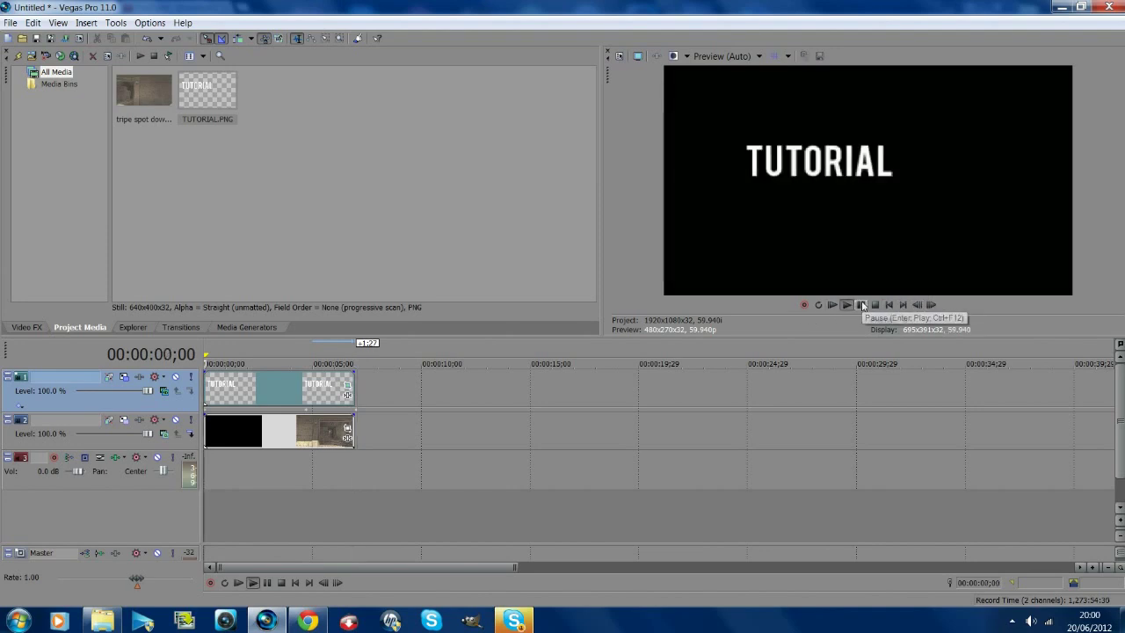
{"action": "left_click", "coordinate": [861, 305]}
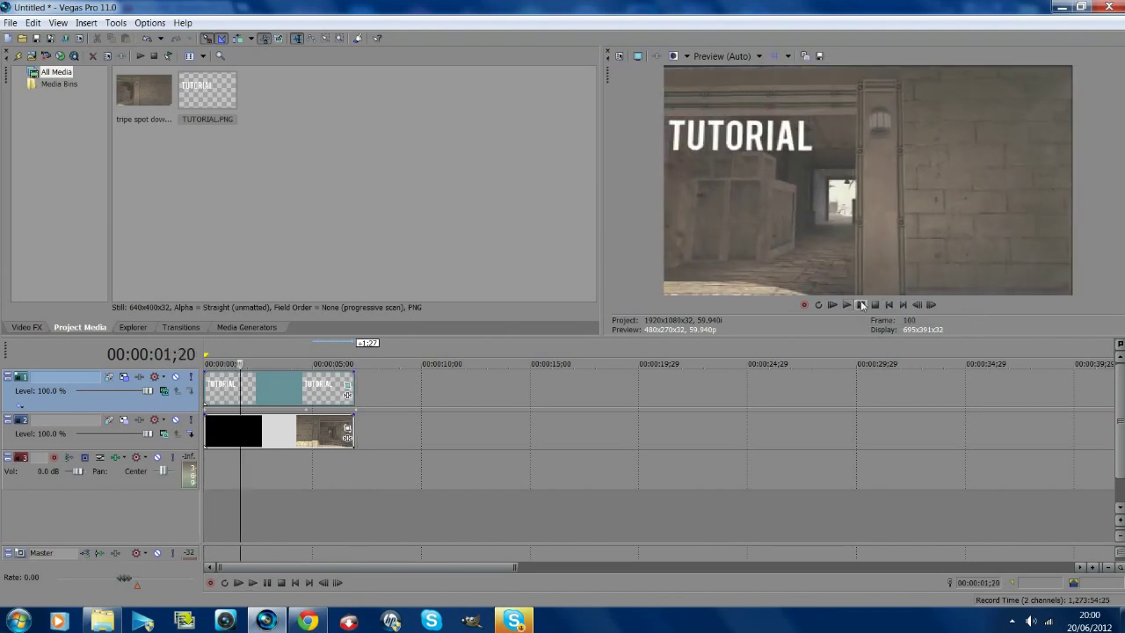